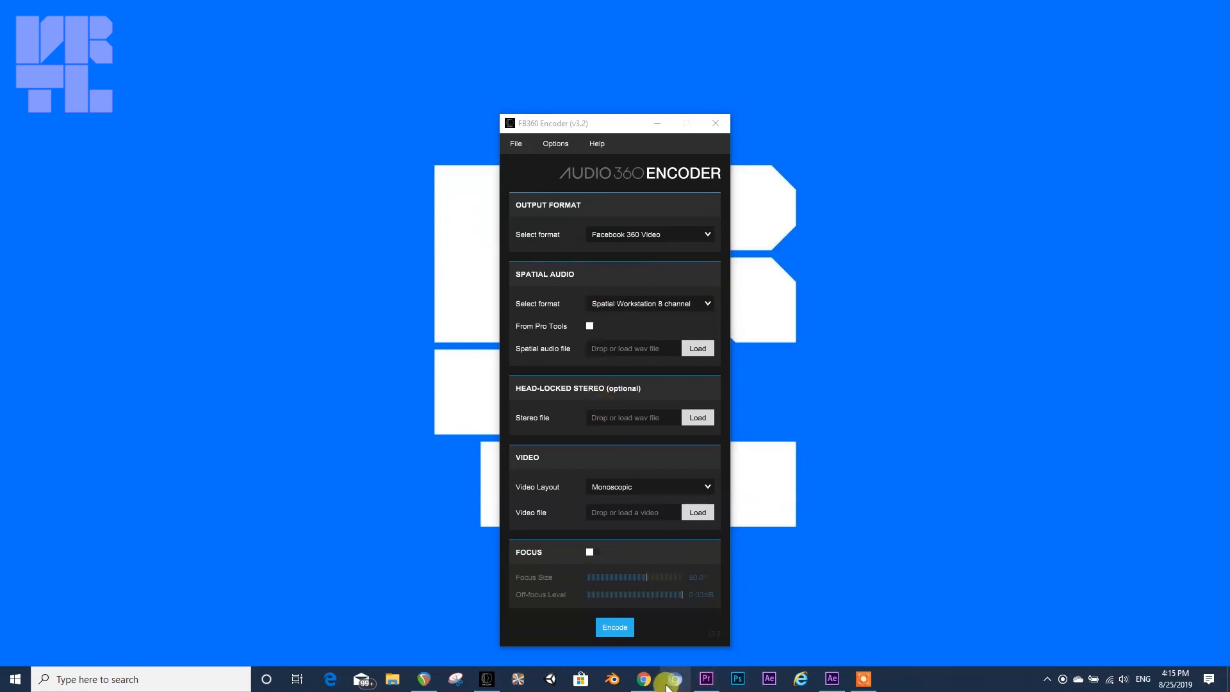
Examine the output format choices offered by the FB360 Encoder.
{"action": "left_click", "coordinate": [707, 234]}
{"action": "left_click", "coordinate": [684, 284]}
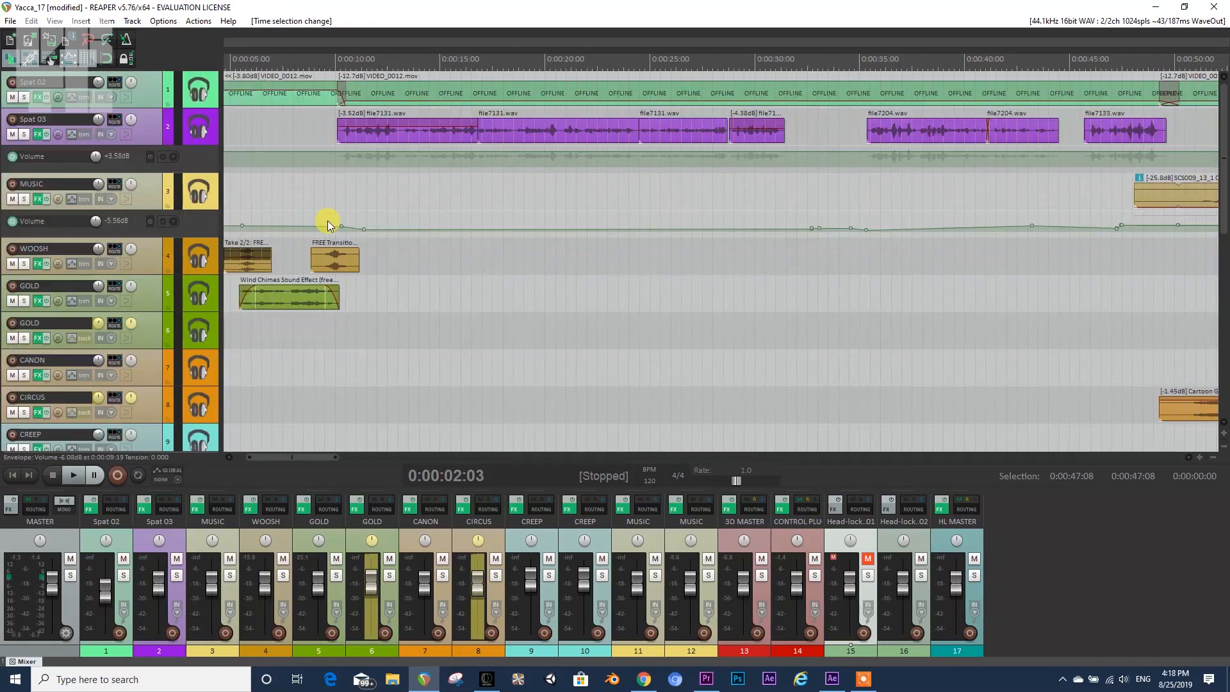
Switch to REAPER, open the FB360 Spatialiser on MUSIC track 12 and check its input format options.
{"action": "scroll", "coordinate": [328, 225], "scroll_direction": "down", "scroll_amount": 8}
{"action": "left_click_drag", "start_coordinate": [1222, 187], "coordinate": [1125, 296]}
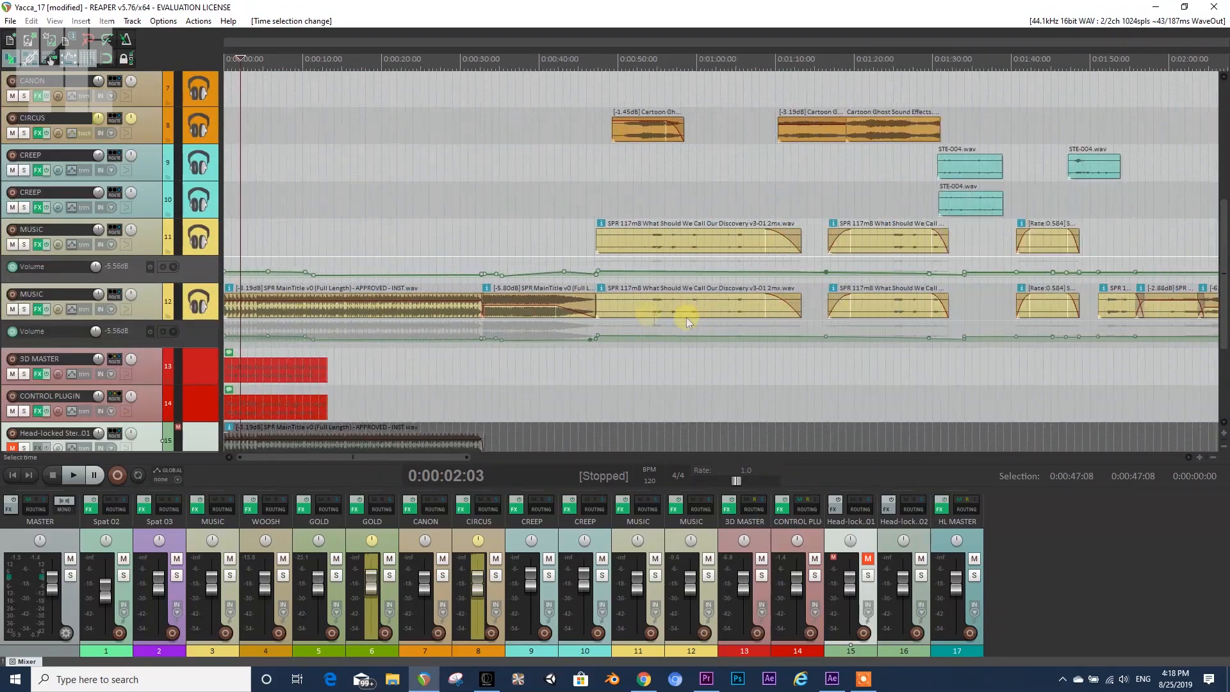
{"action": "left_click", "coordinate": [38, 309]}
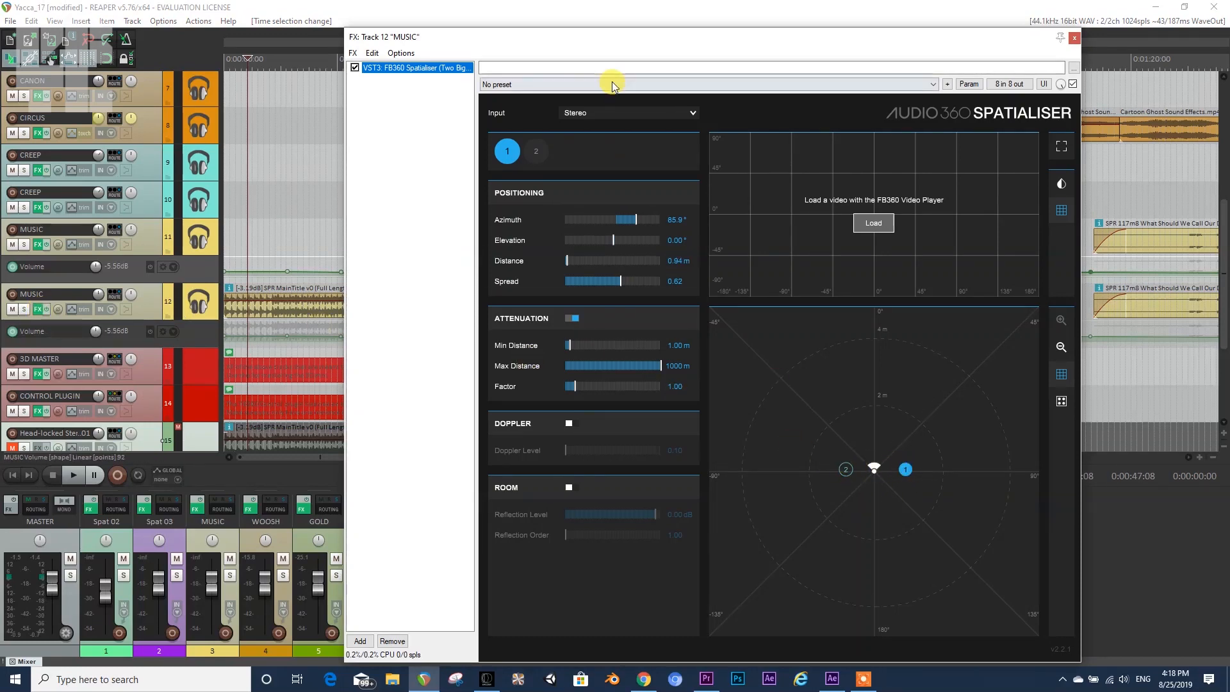
{"action": "left_click", "coordinate": [620, 113]}
{"action": "left_click", "coordinate": [782, 388]}
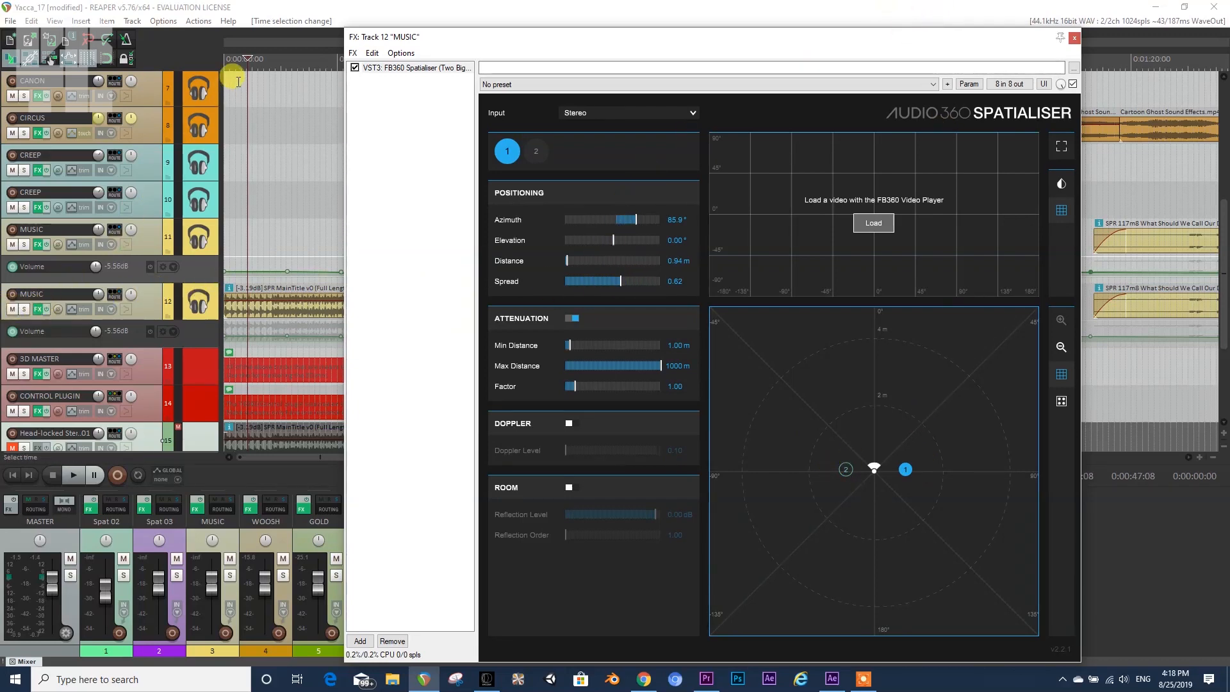
{"action": "left_click", "coordinate": [298, 20]}
{"action": "left_click", "coordinate": [472, 28]}
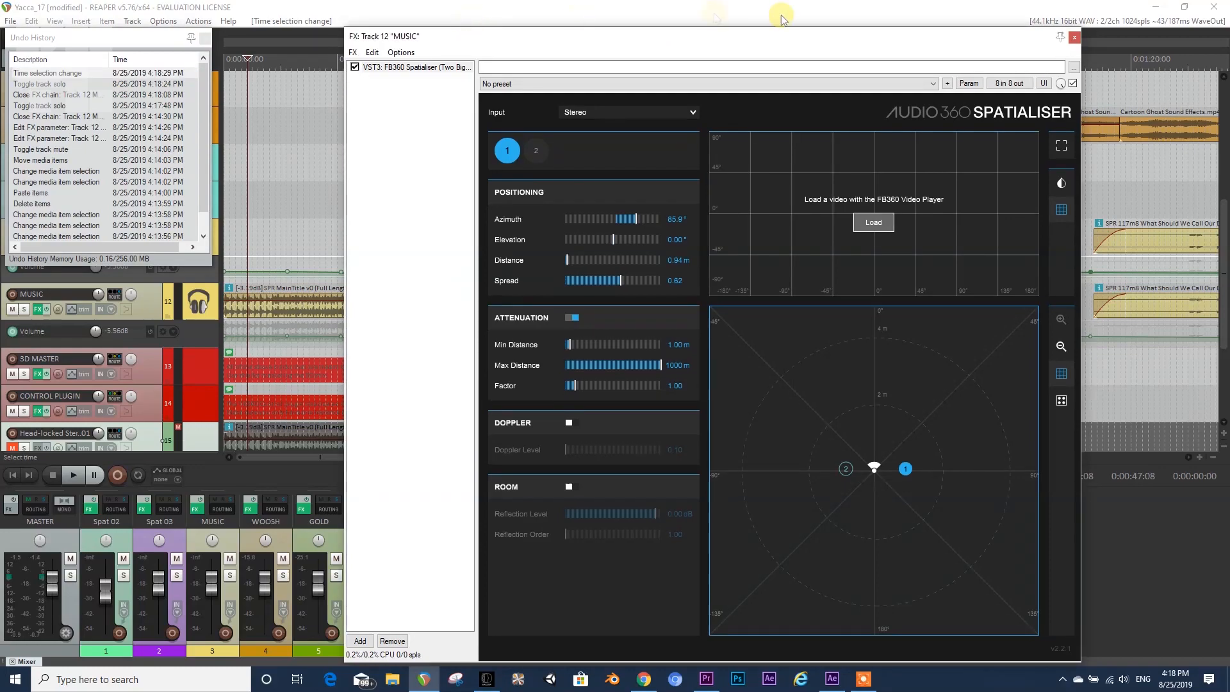
{"action": "left_click_drag", "start_coordinate": [931, 42], "coordinate": [1114, 336]}
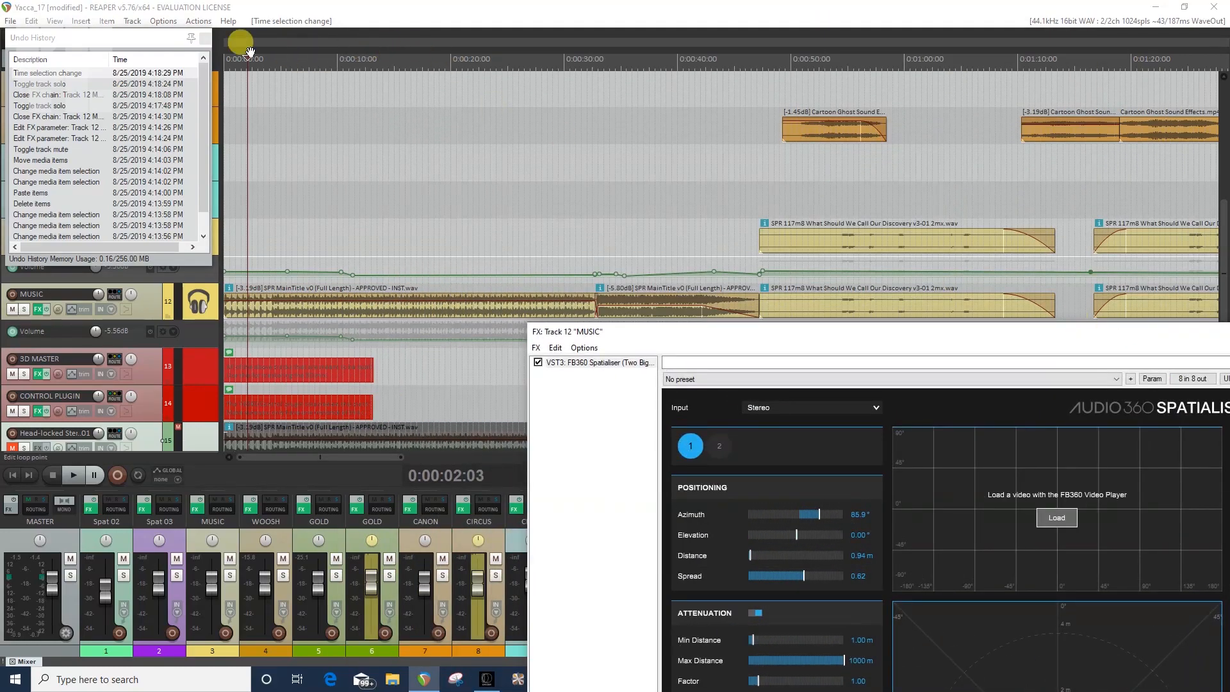
{"action": "left_click", "coordinate": [205, 38]}
Solo and play MUSIC track 12, slightly raising the spread in its Spatialiser and checking the second channel's settings.
{"action": "scroll", "coordinate": [309, 321], "scroll_direction": "up", "scroll_amount": 6}
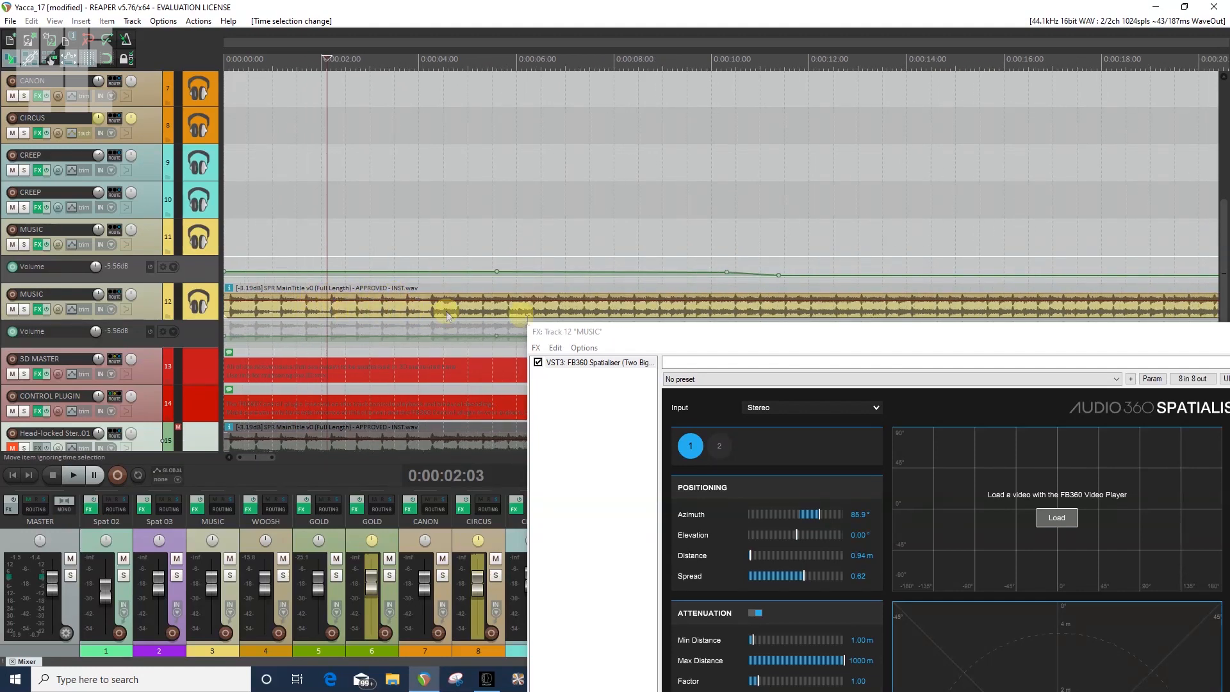
{"action": "left_click", "coordinate": [23, 310]}
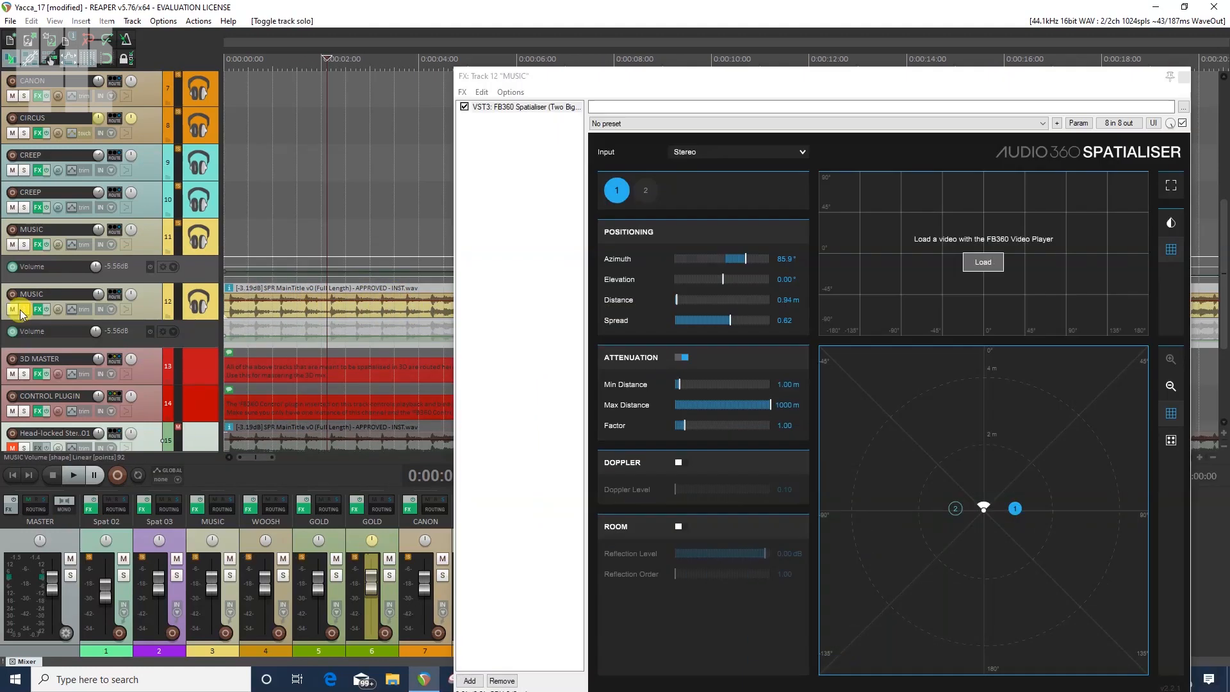
{"action": "key", "text": "space"}
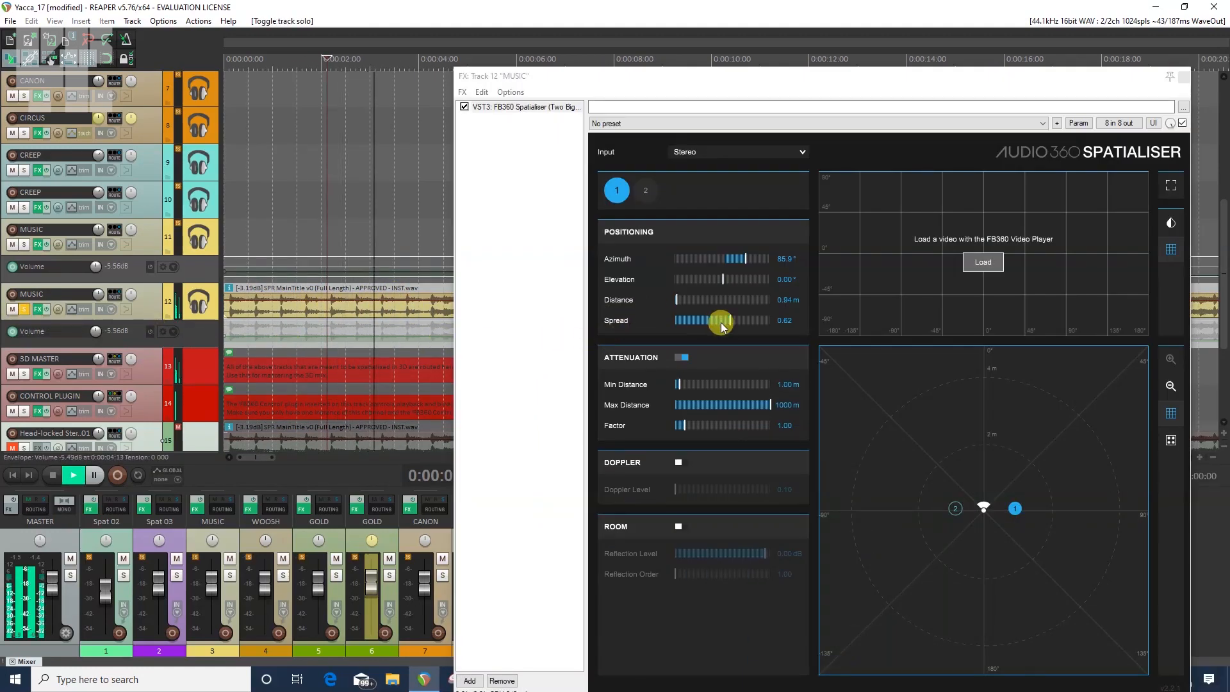
{"action": "mouse_move", "coordinate": [730, 321]}
{"action": "left_mouse_down"}
{"action": "mouse_move", "coordinate": [756, 323]}
{"action": "mouse_move", "coordinate": [678, 321]}
{"action": "mouse_move", "coordinate": [765, 325]}
{"action": "mouse_move", "coordinate": [700, 321]}
{"action": "mouse_move", "coordinate": [740, 324]}
{"action": "left_mouse_up"}
{"action": "left_click", "coordinate": [646, 192]}
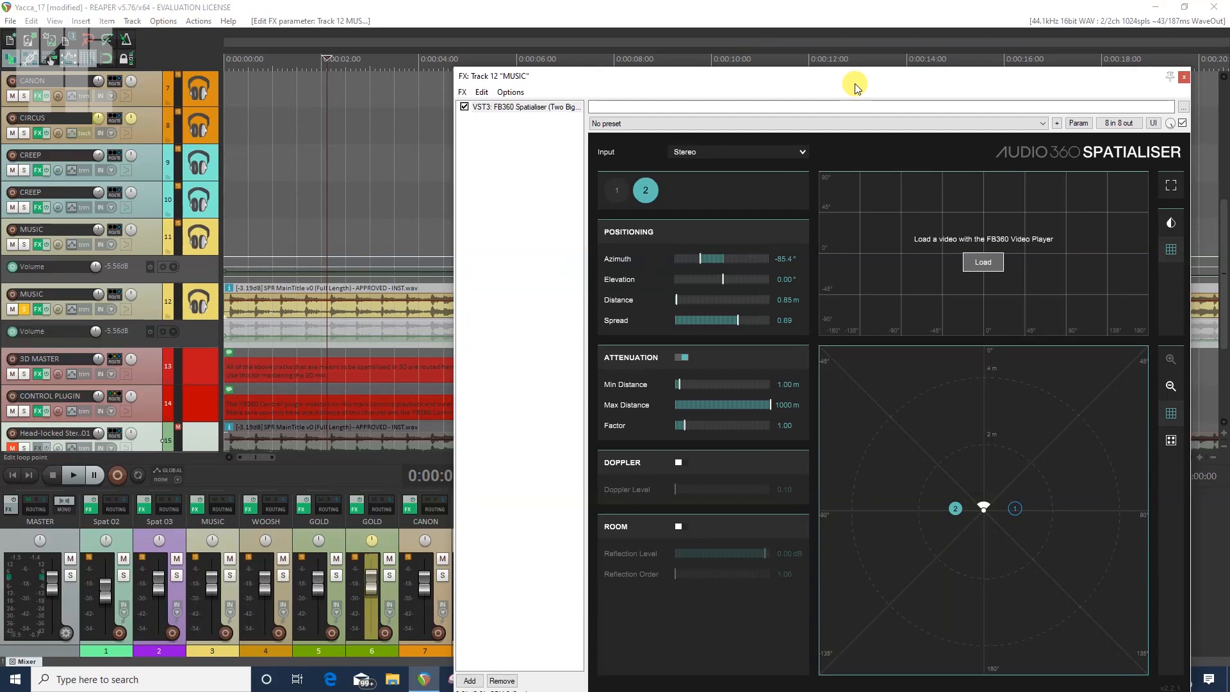
Close the Spatialiser on MUSIC track 12 and take the track out of solo.
{"action": "left_click_drag", "start_coordinate": [878, 83], "coordinate": [842, 74]}
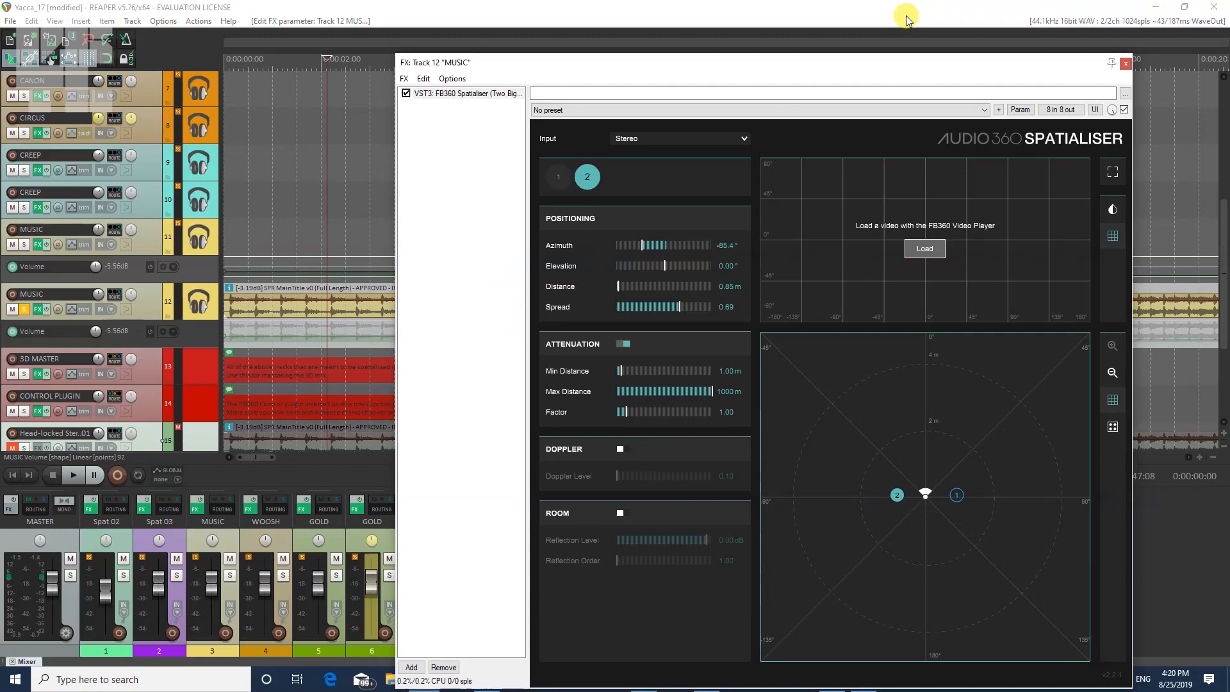
{"action": "left_click", "coordinate": [37, 309]}
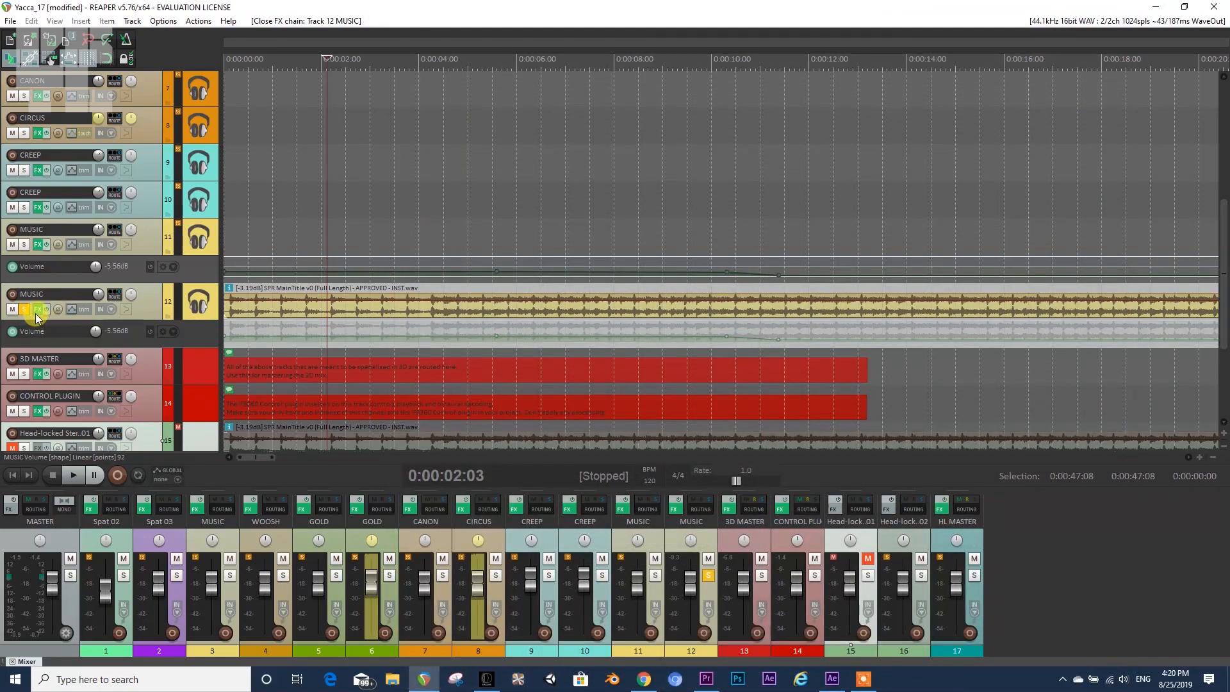
{"action": "left_click", "coordinate": [27, 311]}
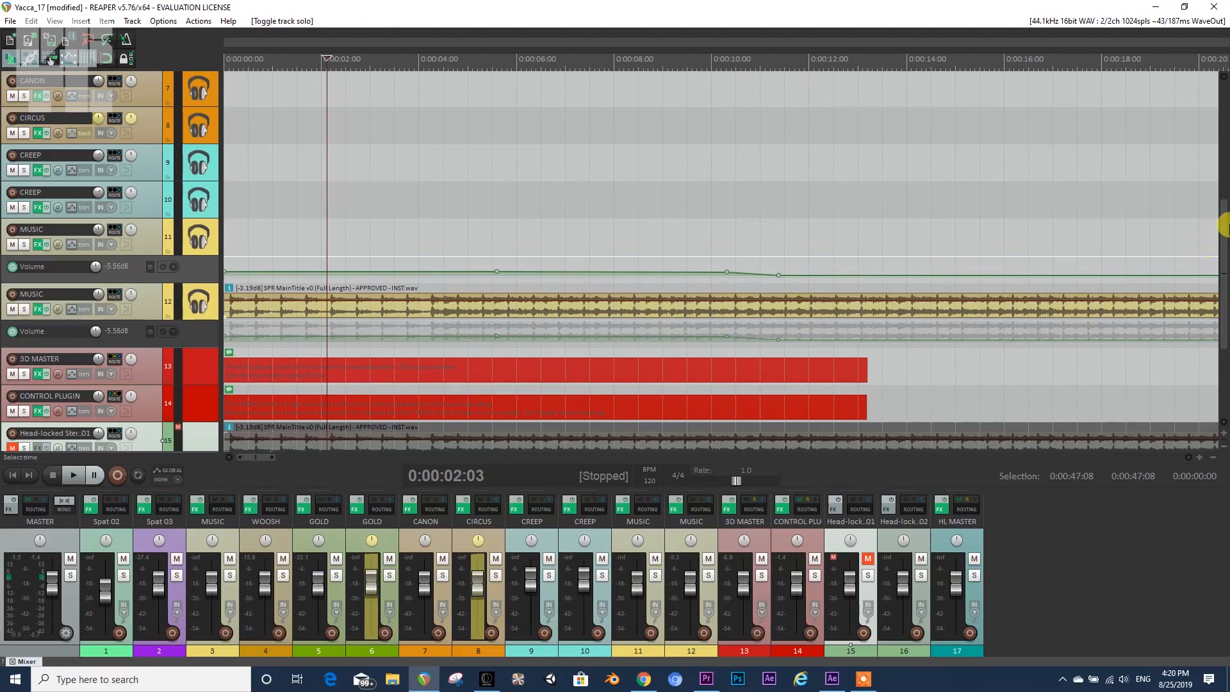
Unmute and solo the Head-locked Stereo 01 track, placing the edit cursor at 0:00:23:14 within its music item.
{"action": "left_click_drag", "start_coordinate": [1224, 225], "coordinate": [1226, 282]}
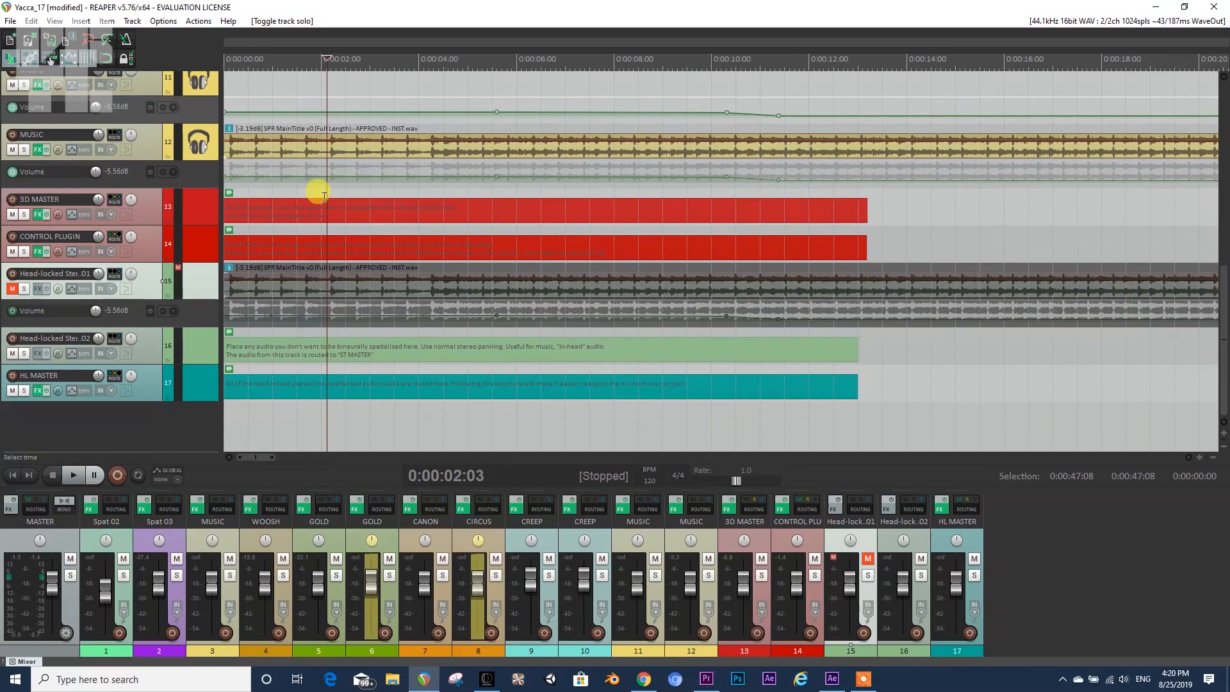
{"action": "scroll", "coordinate": [324, 195], "scroll_direction": "down", "scroll_amount": 4}
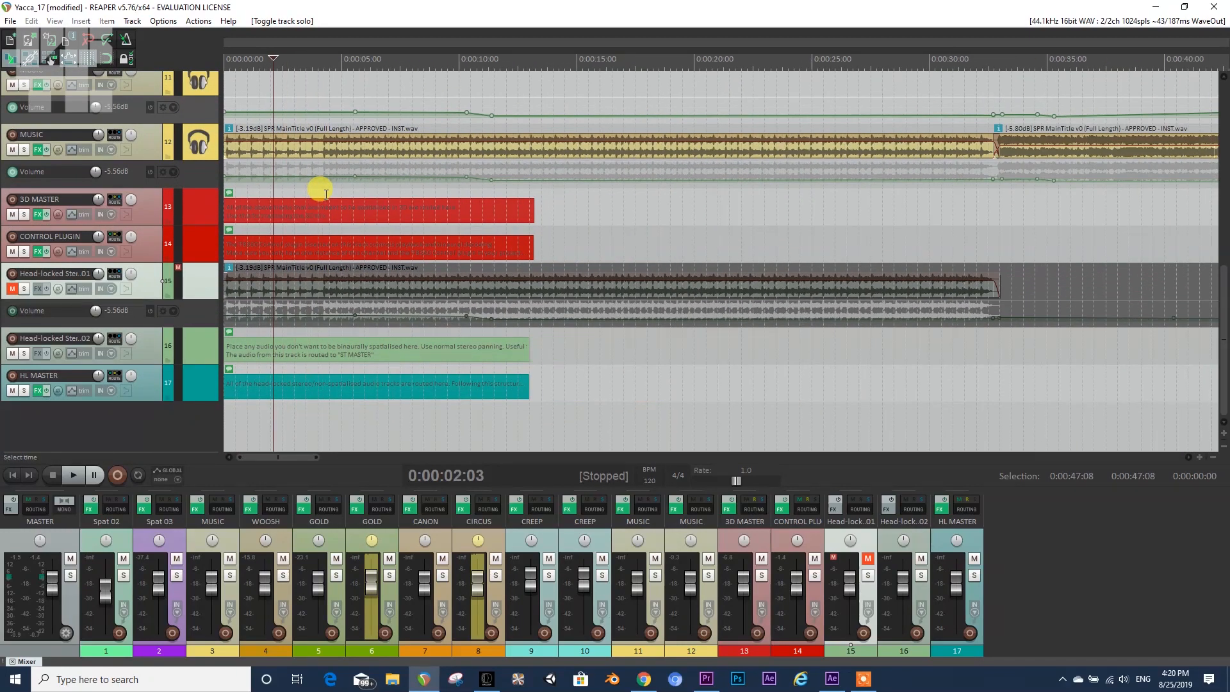
{"action": "scroll", "coordinate": [326, 194], "scroll_direction": "down", "scroll_amount": 3}
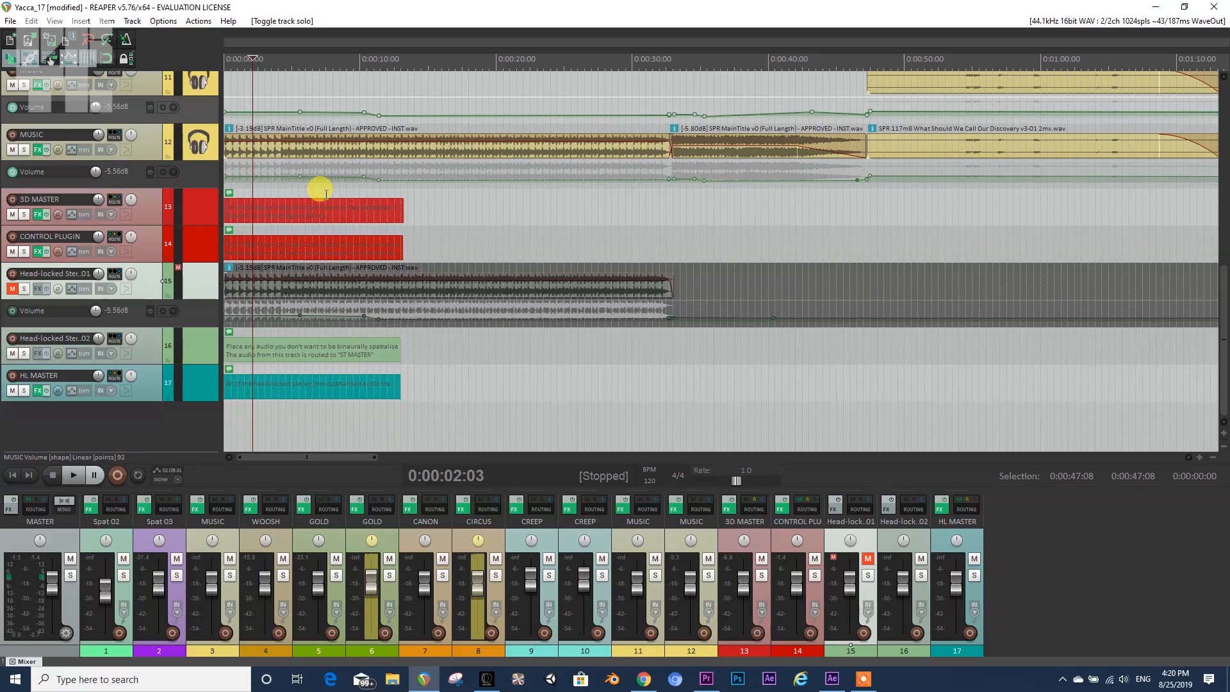
{"action": "left_click", "coordinate": [12, 289]}
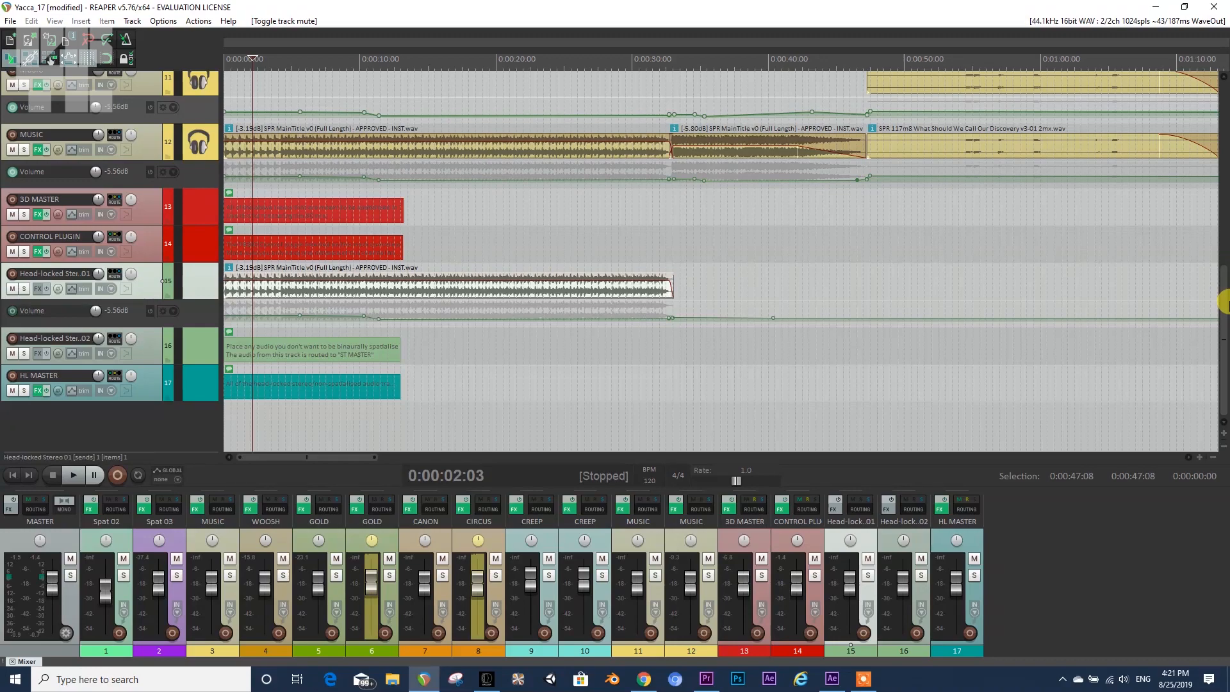
{"action": "scroll", "coordinate": [1224, 301], "scroll_direction": "down", "scroll_amount": 6}
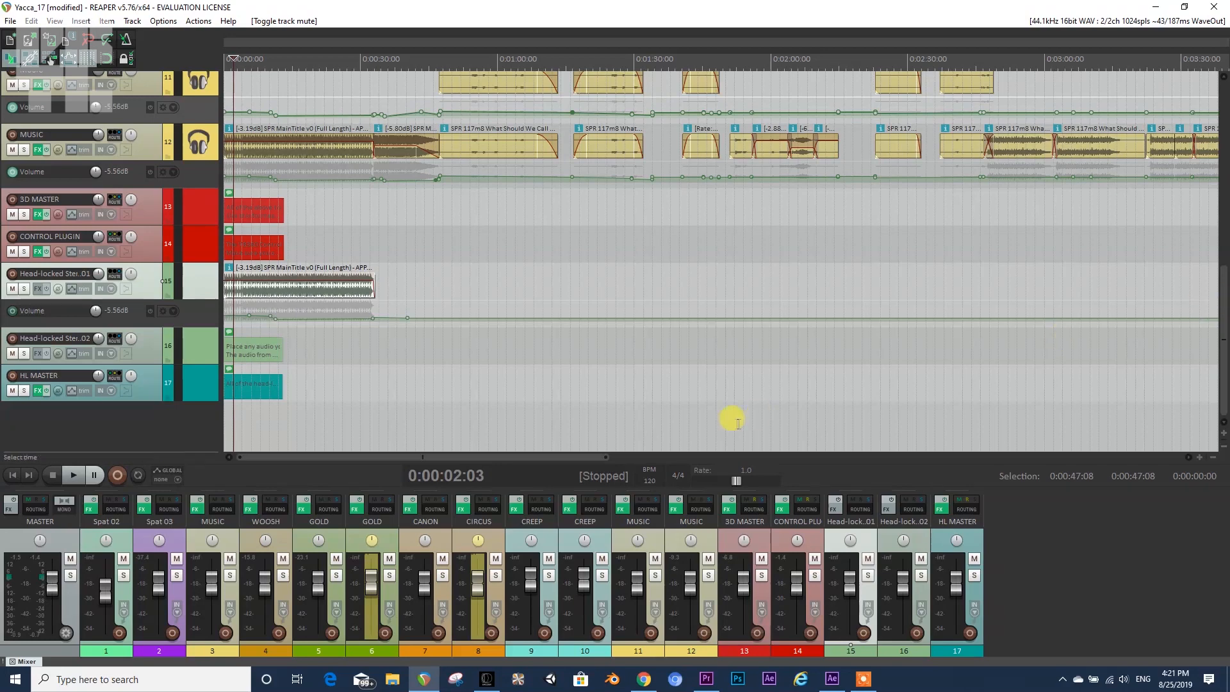
{"action": "left_click", "coordinate": [330, 287]}
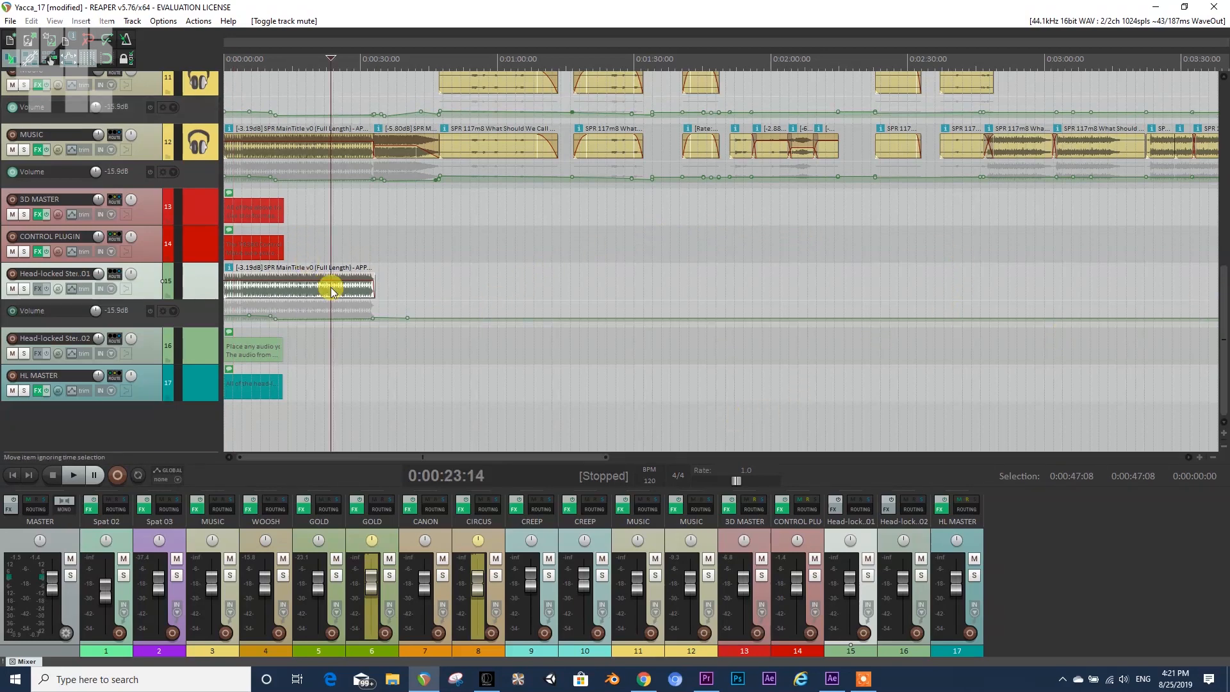
{"action": "left_click", "coordinate": [24, 290]}
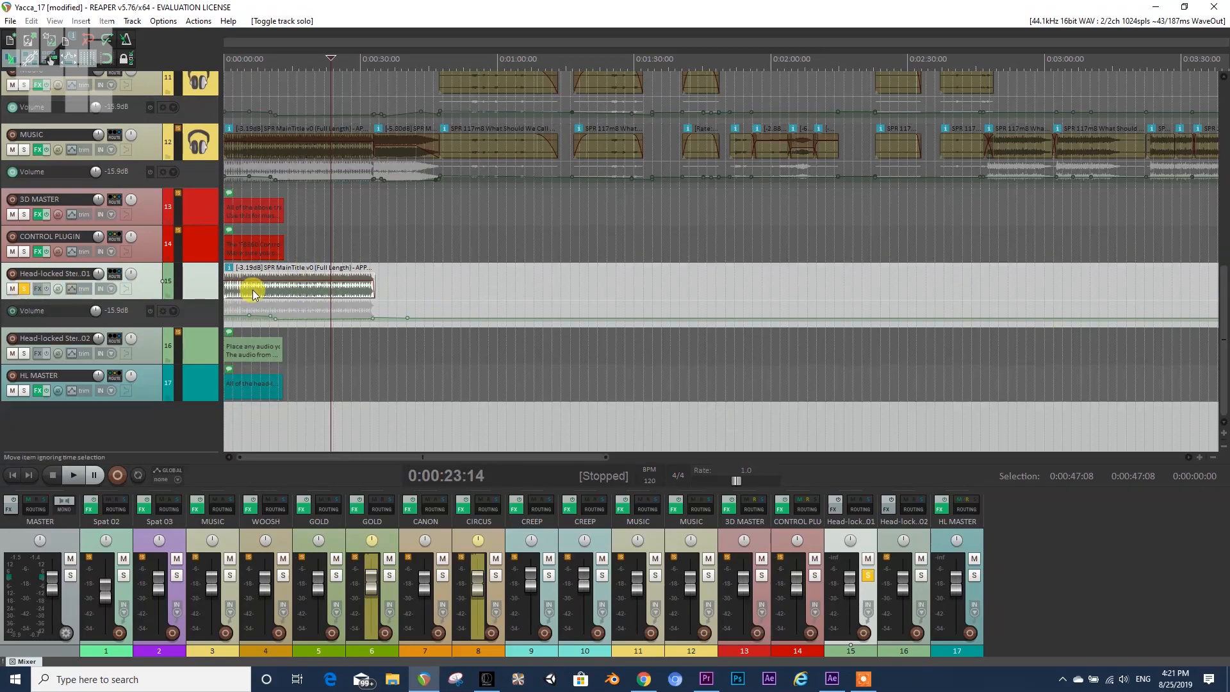
Duplicate the Head-locked Stereo 02 track and undo the duplication.
{"action": "left_click", "coordinate": [191, 344]}
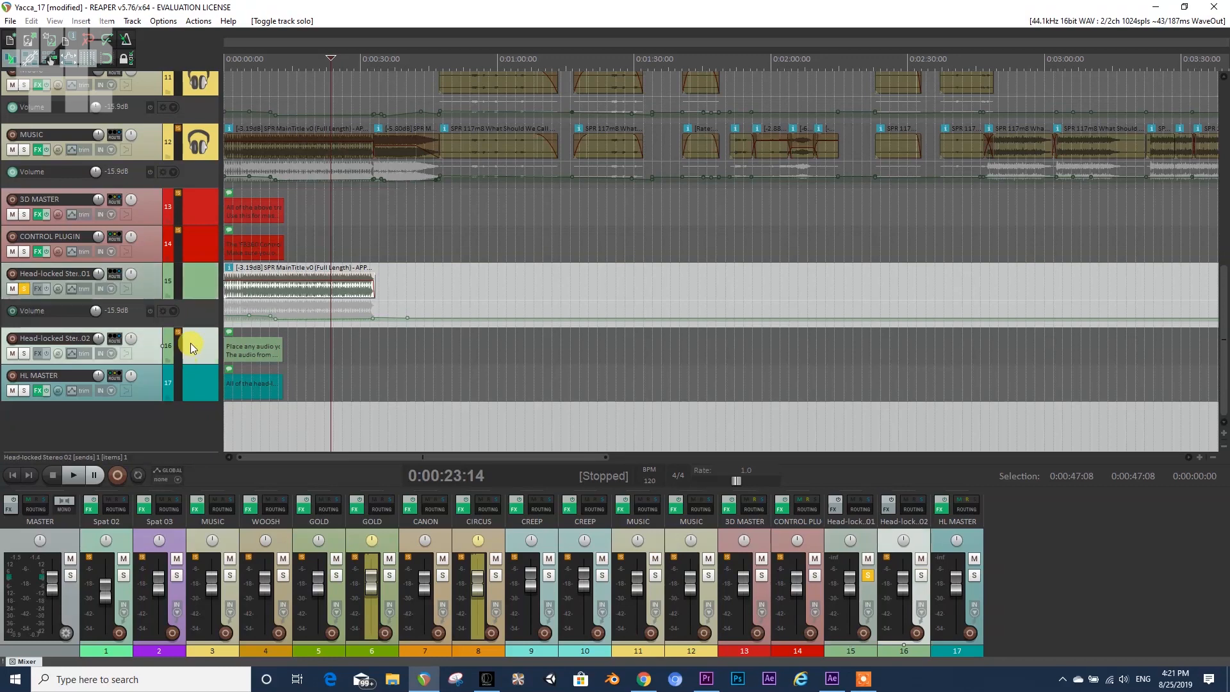
{"action": "right_click", "coordinate": [195, 346]}
{"action": "left_click", "coordinate": [244, 399]}
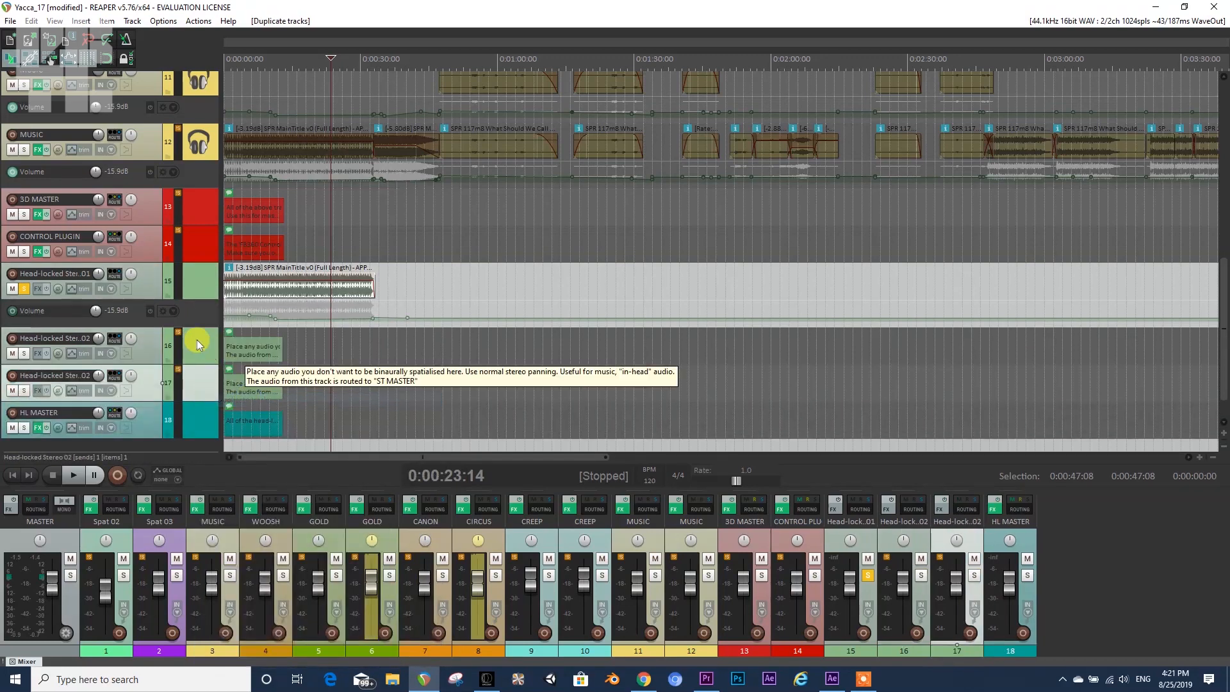
{"action": "key", "text": "ctrl+z"}
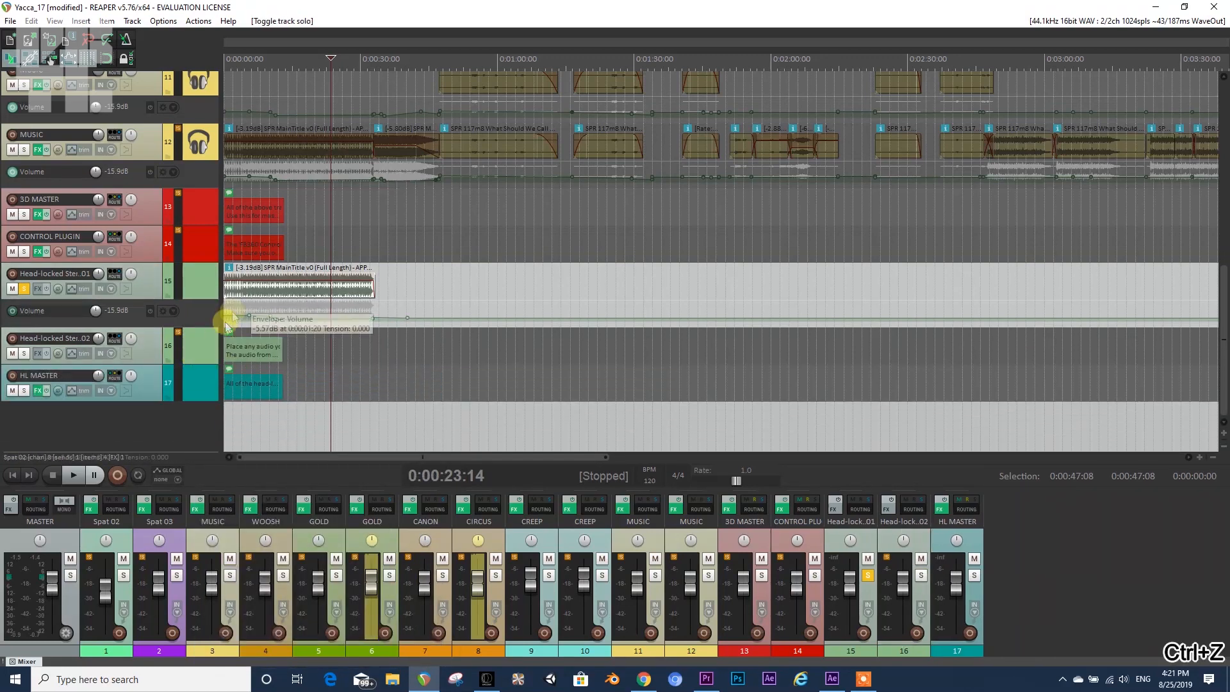
Place the edit cursor at 0:00:06:05 in the Head-locked Stereo 01 item and unsolo that track.
{"action": "left_click", "coordinate": [253, 289]}
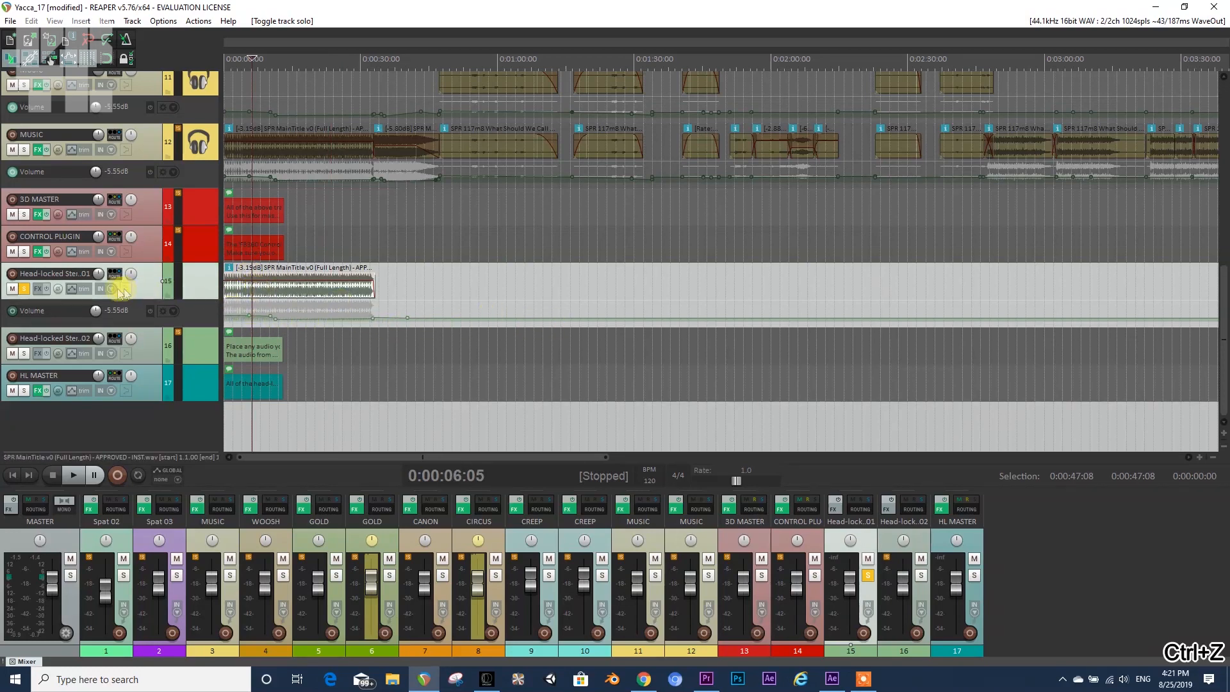
{"action": "left_click", "coordinate": [24, 289]}
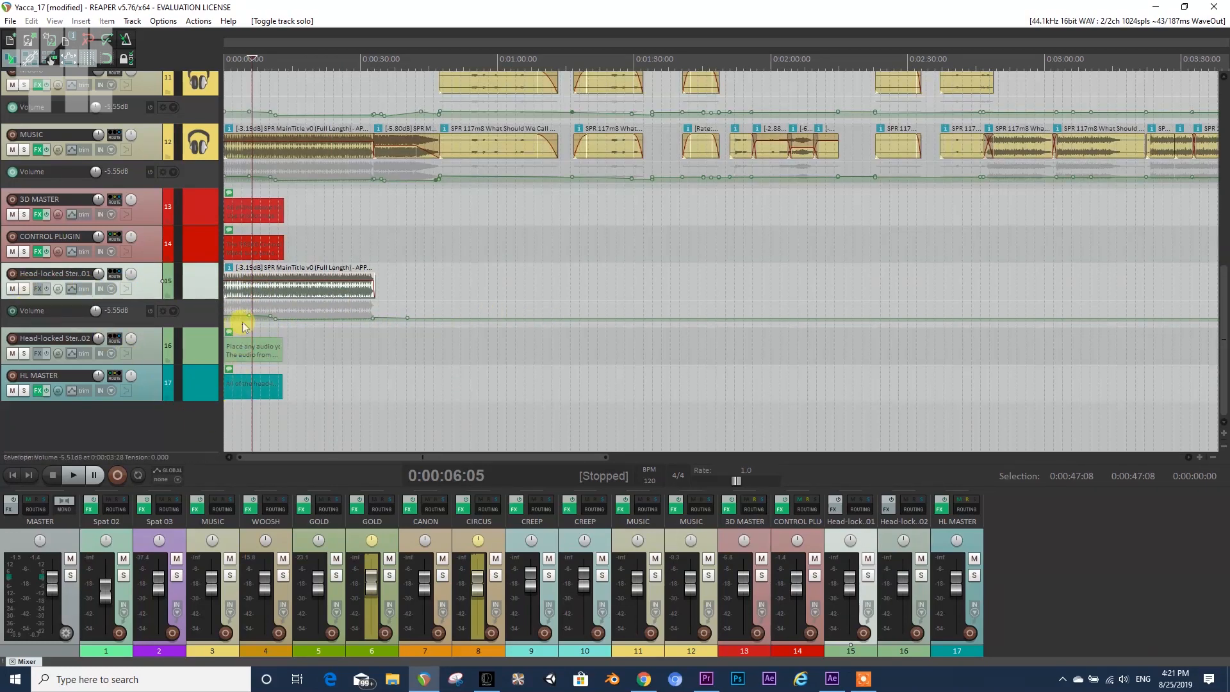
Select the HL MASTER track and make a time selection from 0:00:00:00 to 0:00:33:00 covering the head-locked music.
{"action": "left_click", "coordinate": [198, 390]}
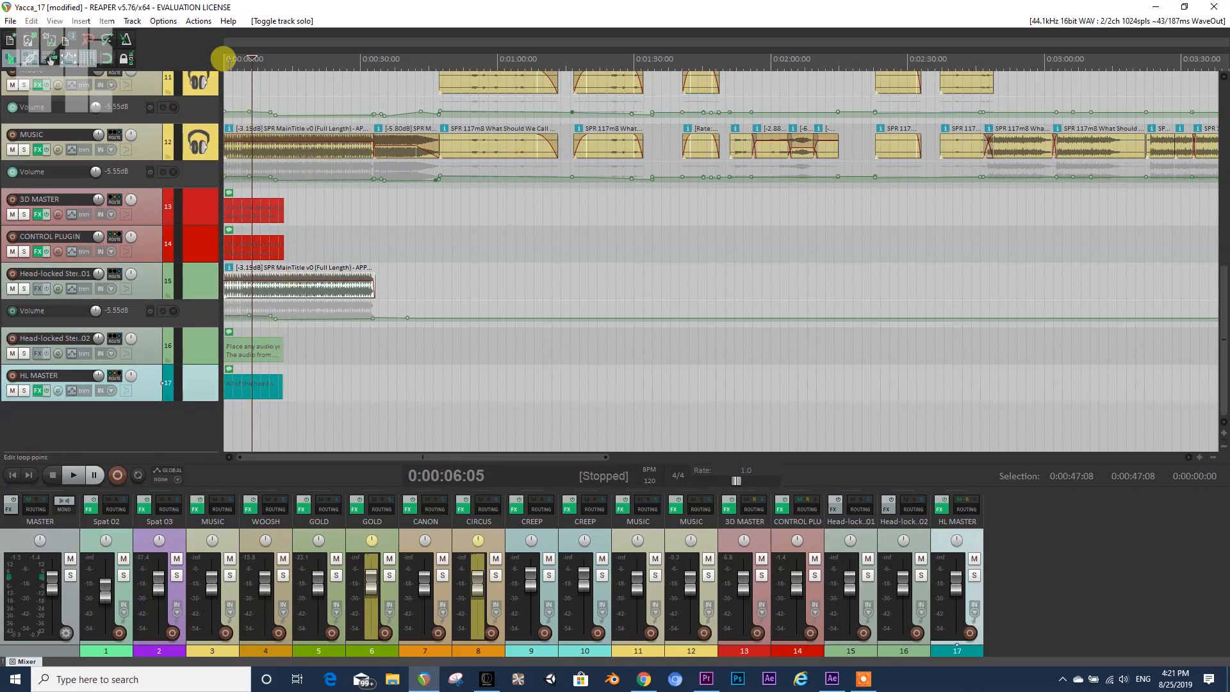
{"action": "left_click_drag", "start_coordinate": [224, 59], "coordinate": [374, 95]}
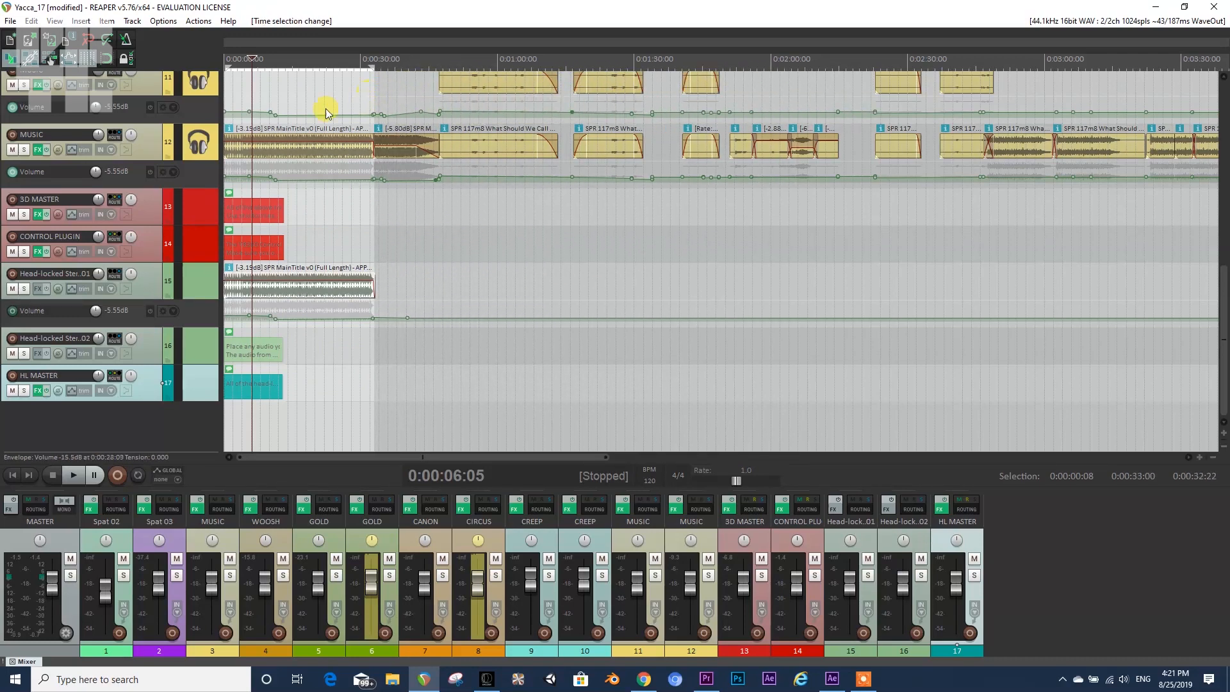
{"action": "left_click_drag", "start_coordinate": [218, 73], "coordinate": [205, 64]}
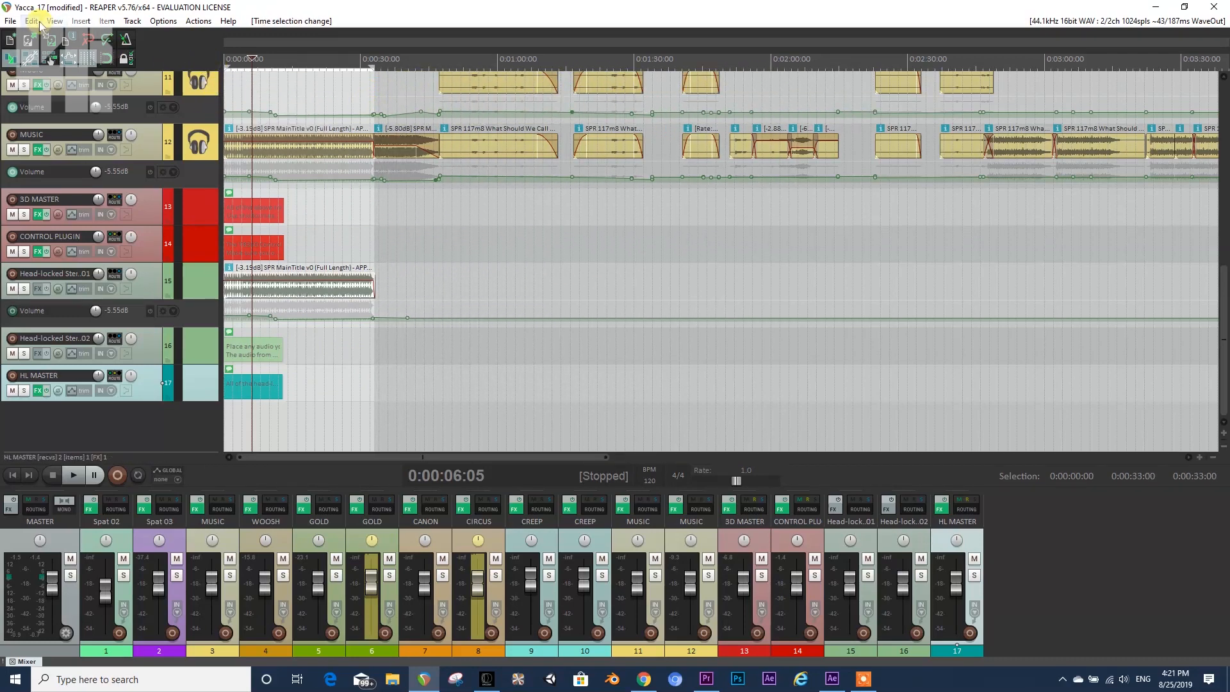
Open the render settings for the selected track stem, with bounds set to Time selection and channels to Stereo.
{"action": "left_click", "coordinate": [10, 20]}
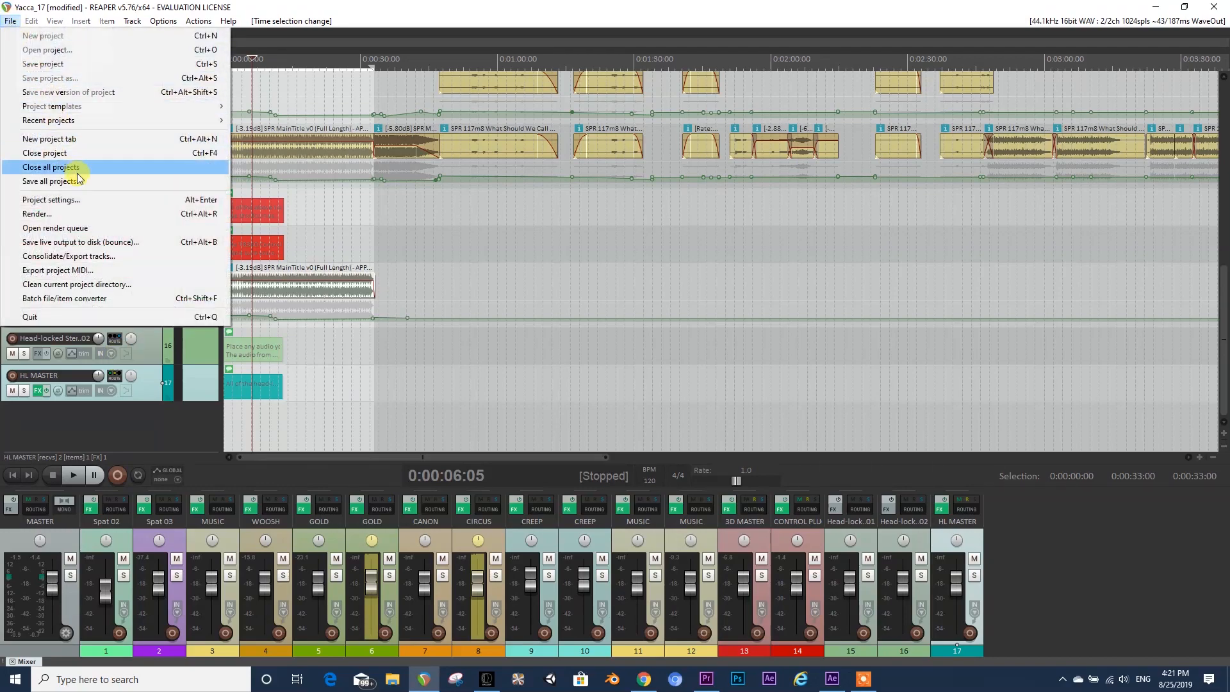
{"action": "left_click", "coordinate": [76, 214]}
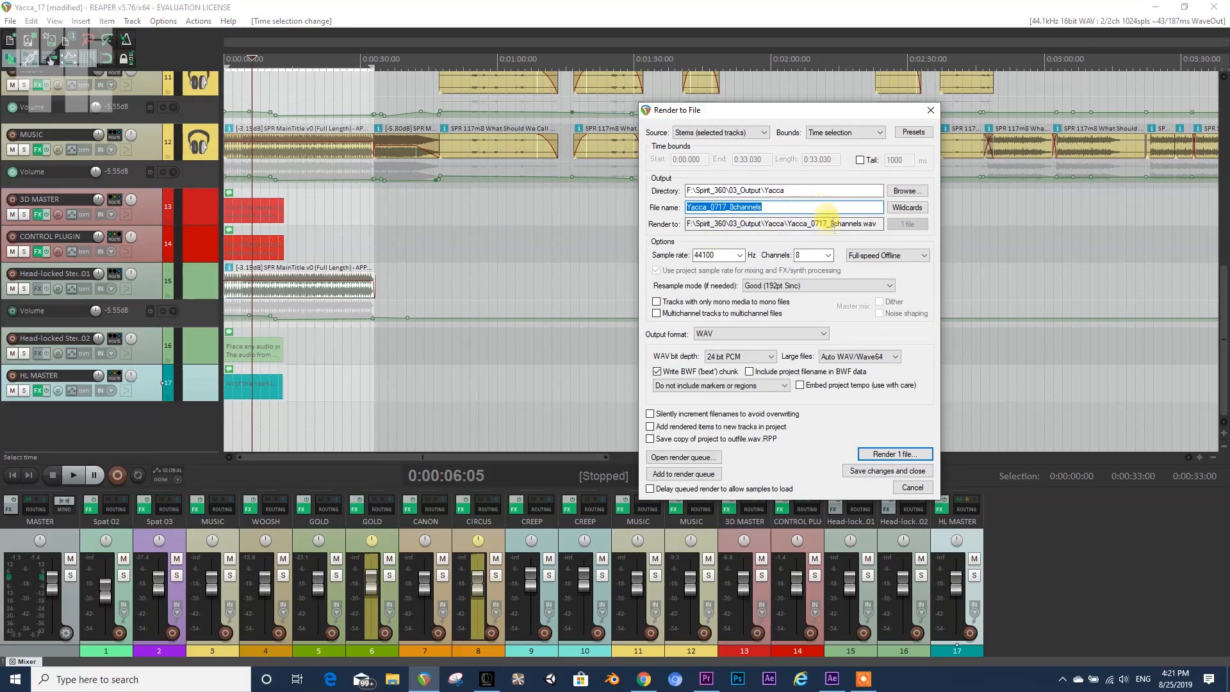
{"action": "left_click", "coordinate": [861, 131]}
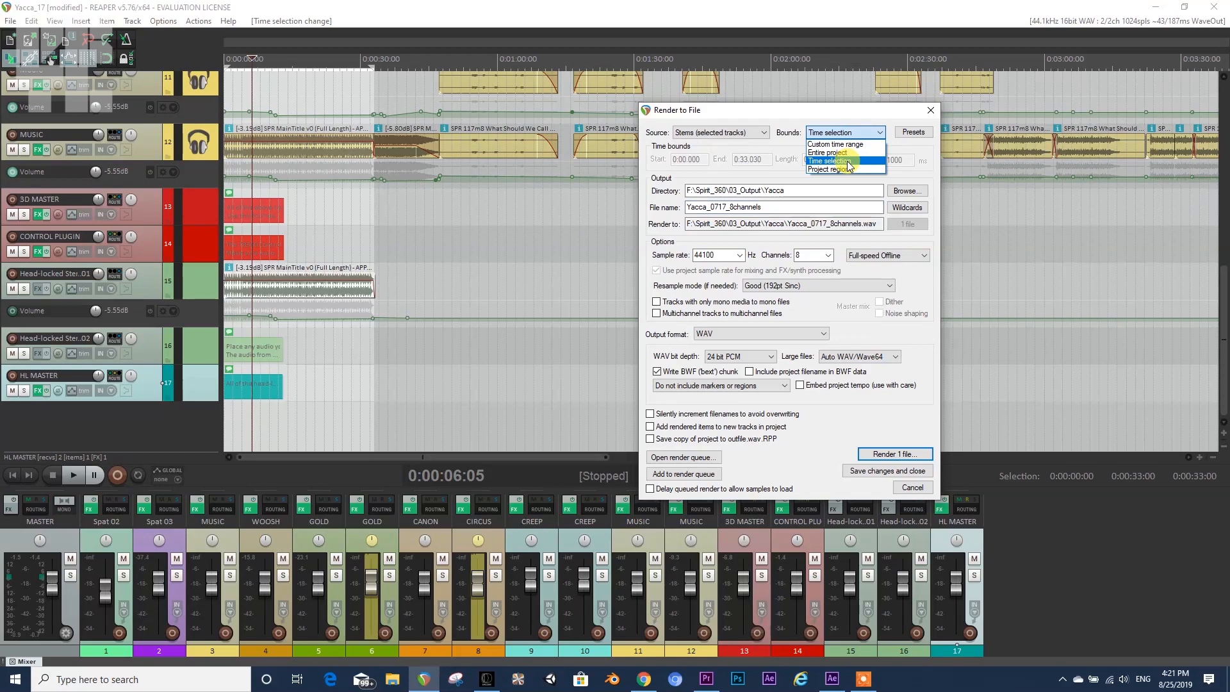
{"action": "left_click", "coordinate": [844, 160]}
{"action": "left_click", "coordinate": [828, 255]}
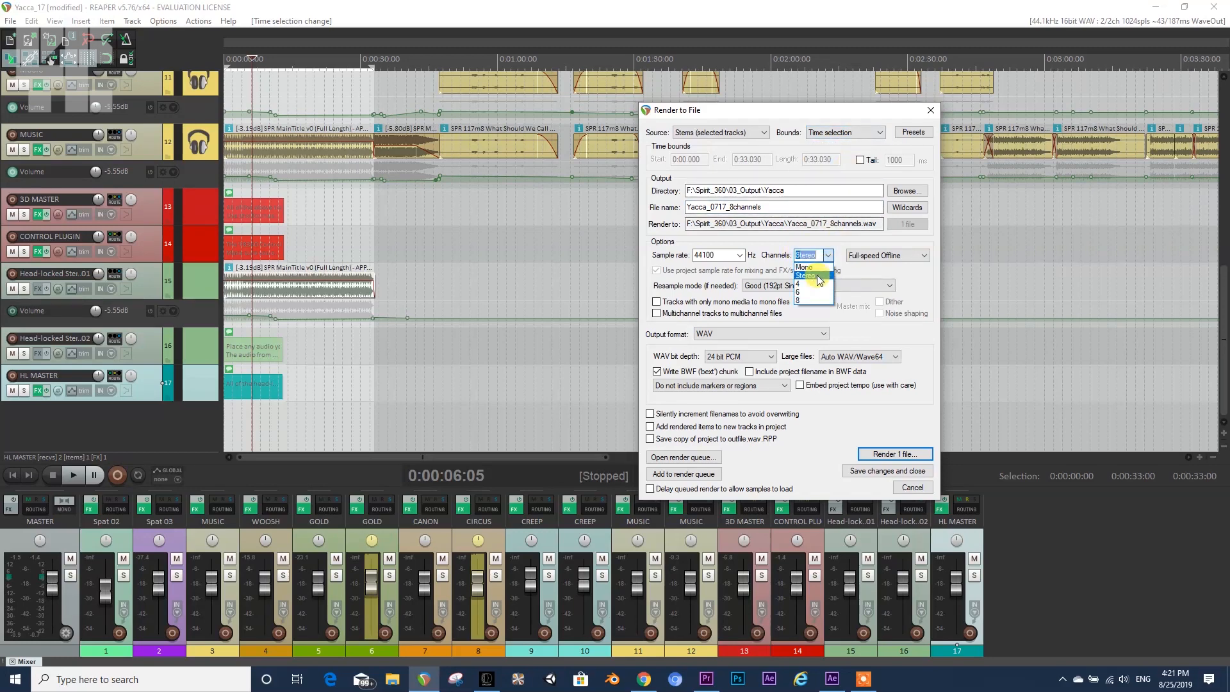
{"action": "left_click", "coordinate": [811, 272]}
Name the render file Yacca_0717_Stereo and close the render settings without rendering.
{"action": "left_click", "coordinate": [761, 206]}
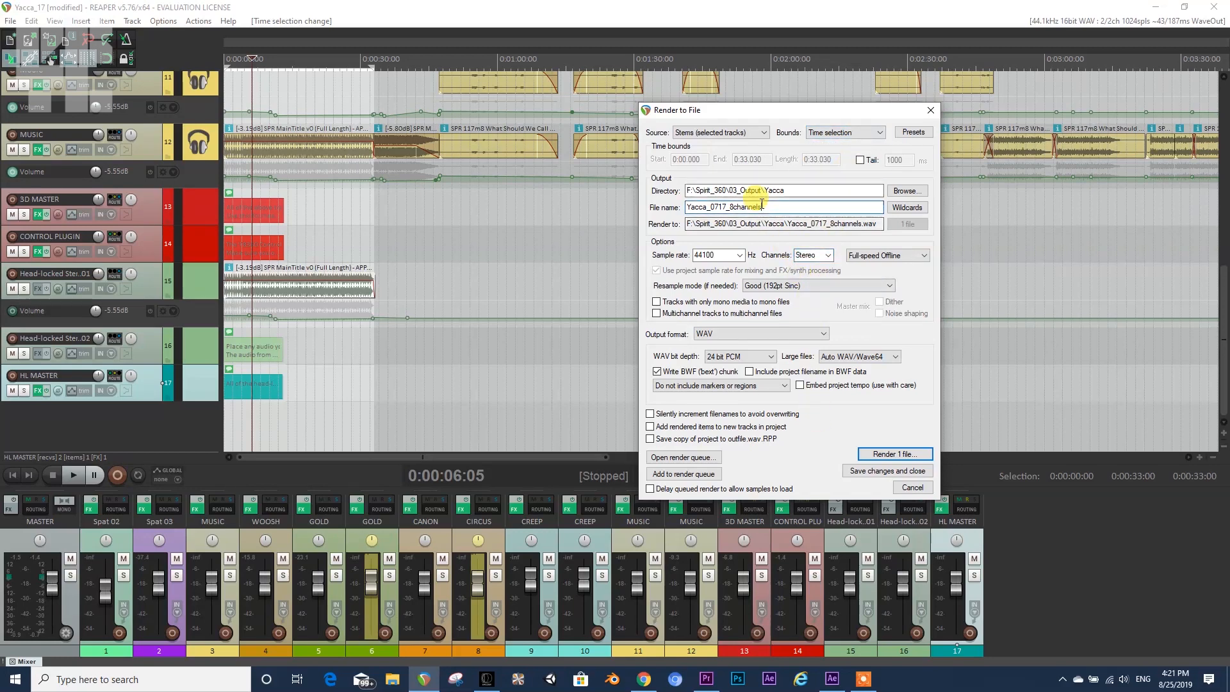
{"action": "left_click_drag", "start_coordinate": [762, 206], "coordinate": [729, 206]}
{"action": "type", "text": "Stereo"}
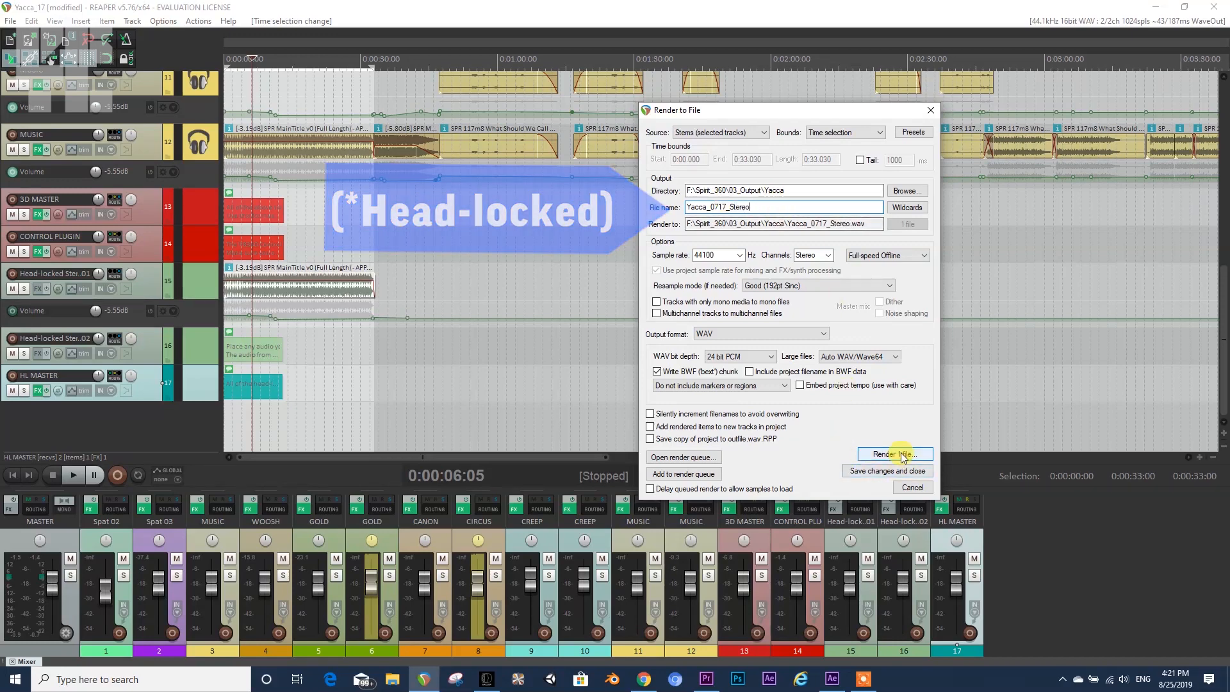
{"action": "left_click", "coordinate": [930, 110]}
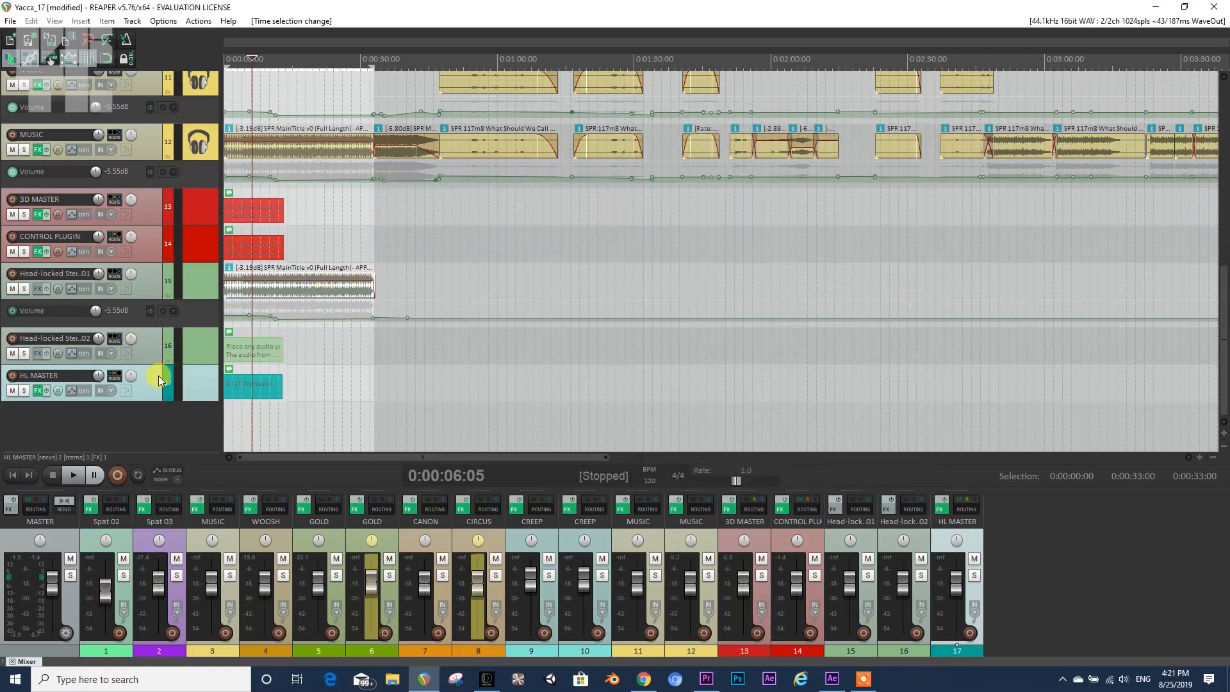
Switch to the FB360 Encoder and set the output format to Rift: Oculus Video.
{"action": "left_click", "coordinate": [491, 678]}
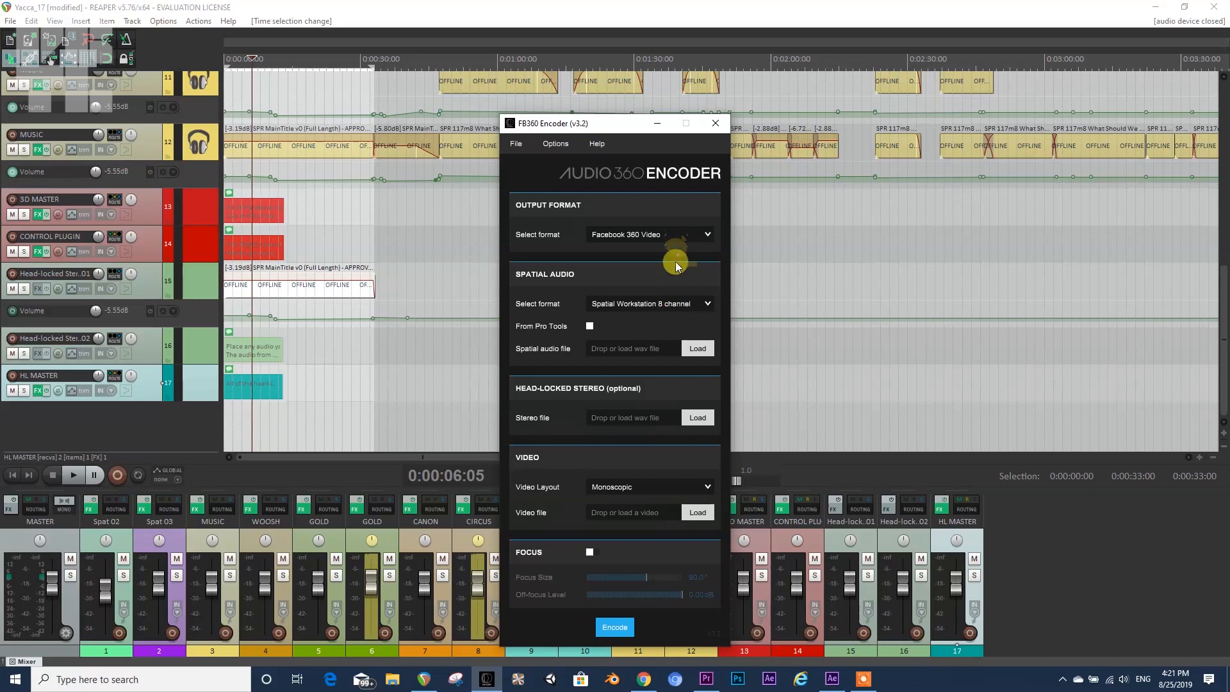
{"action": "left_click", "coordinate": [677, 236]}
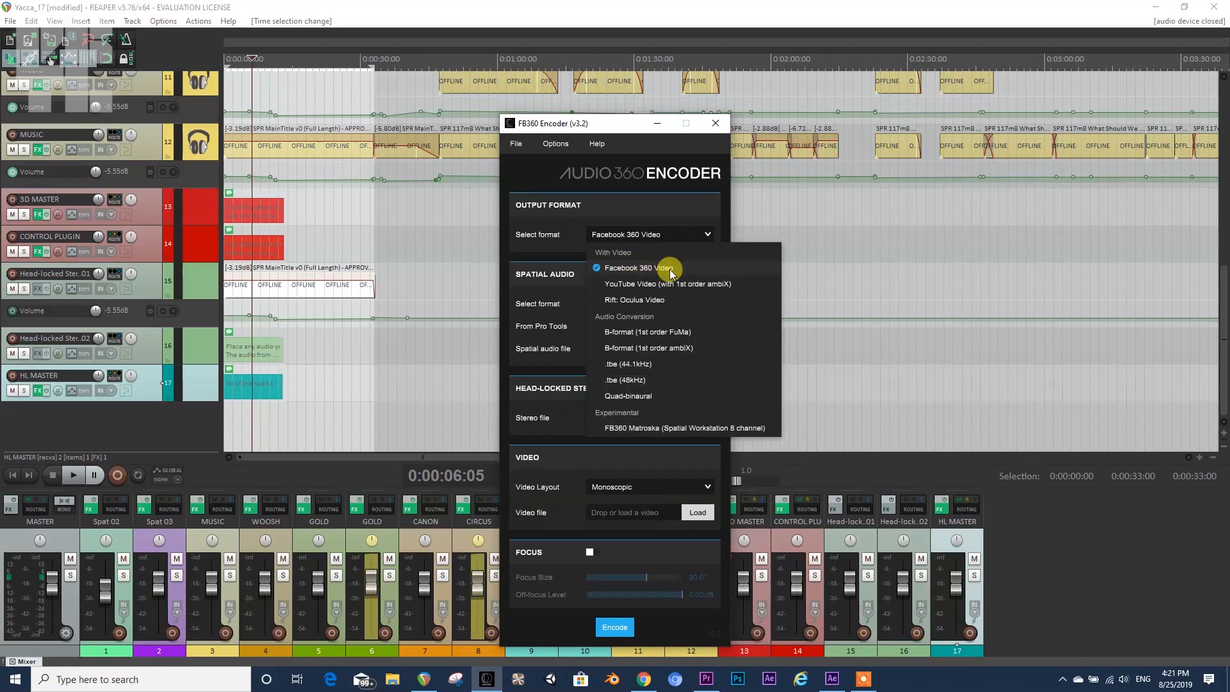
{"action": "left_click", "coordinate": [643, 300]}
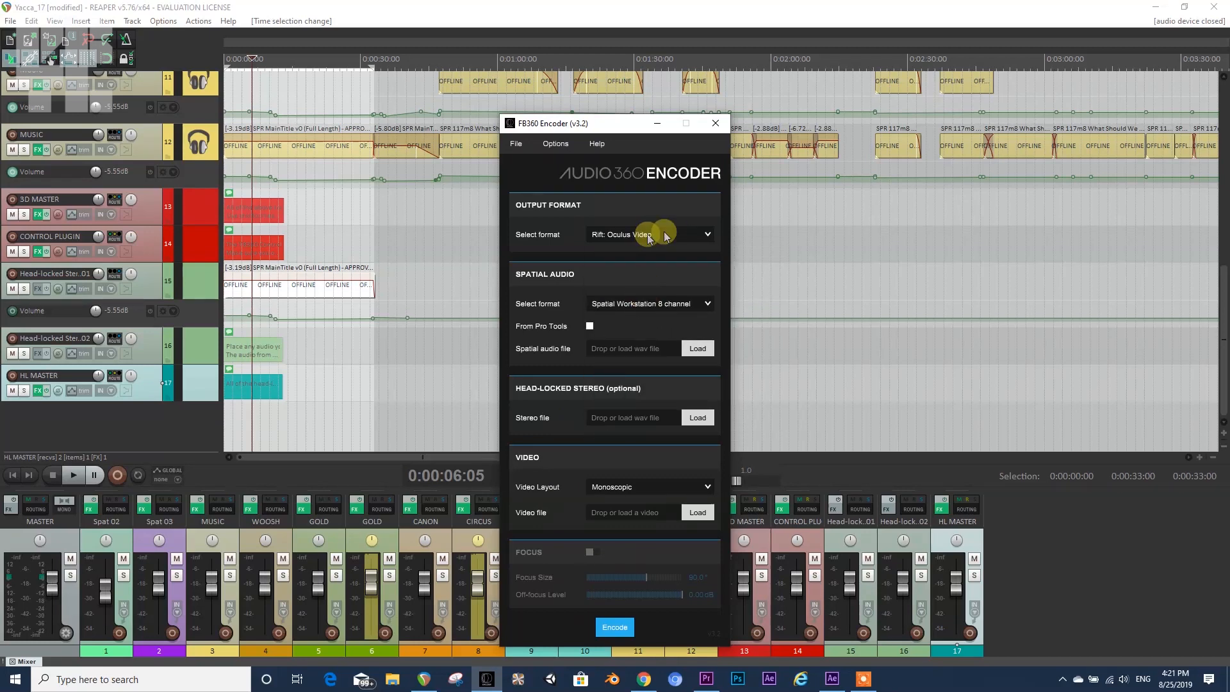
Browse for the head-locked stereo file without loading one, close the encoder and minimise REAPER.
{"action": "left_click", "coordinate": [698, 418]}
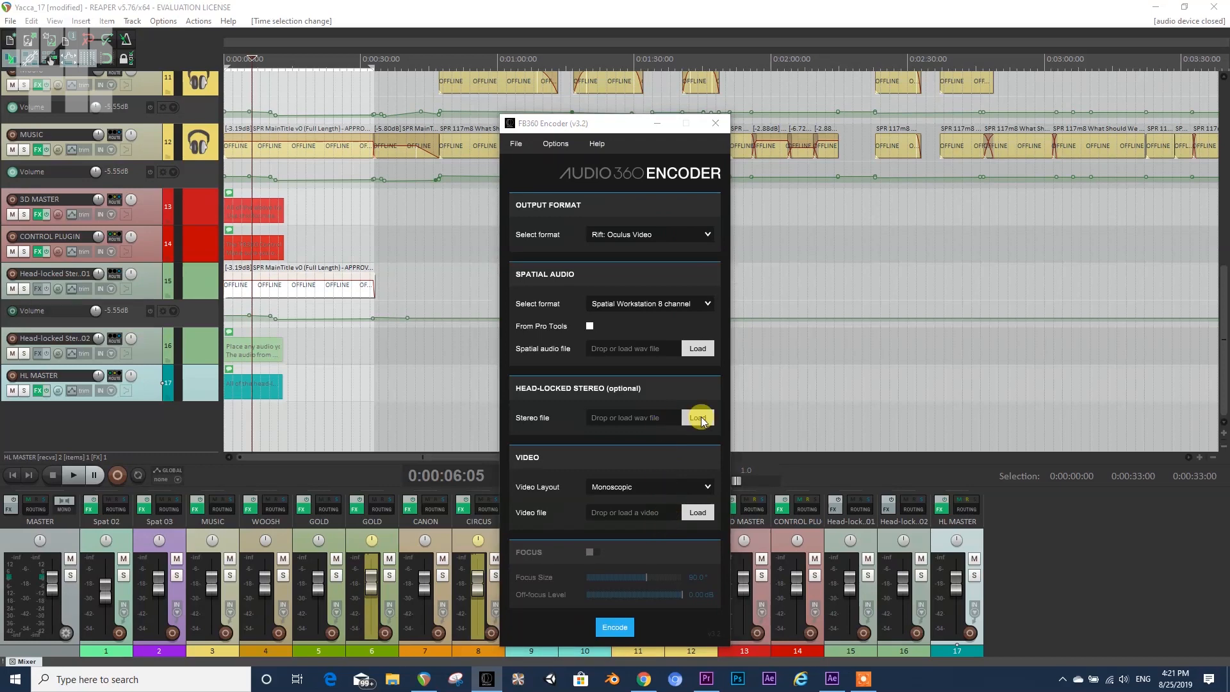
{"action": "left_click", "coordinate": [909, 105]}
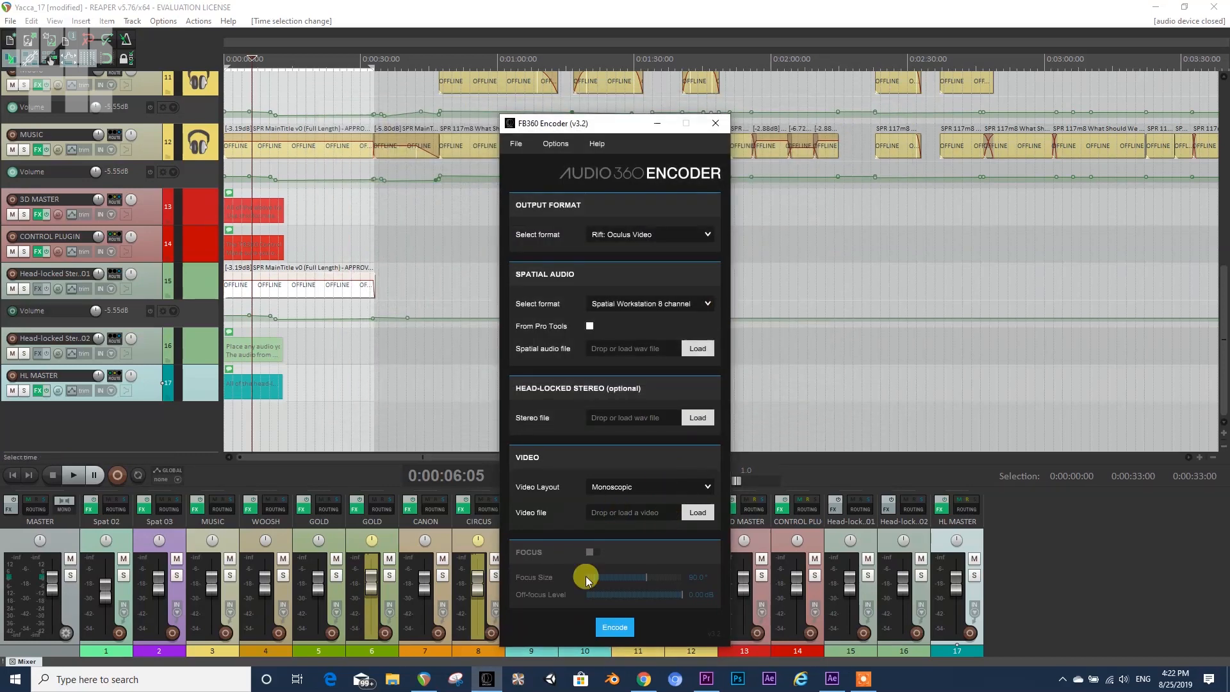
{"action": "left_click", "coordinate": [715, 123]}
{"action": "left_click", "coordinate": [1156, 9]}
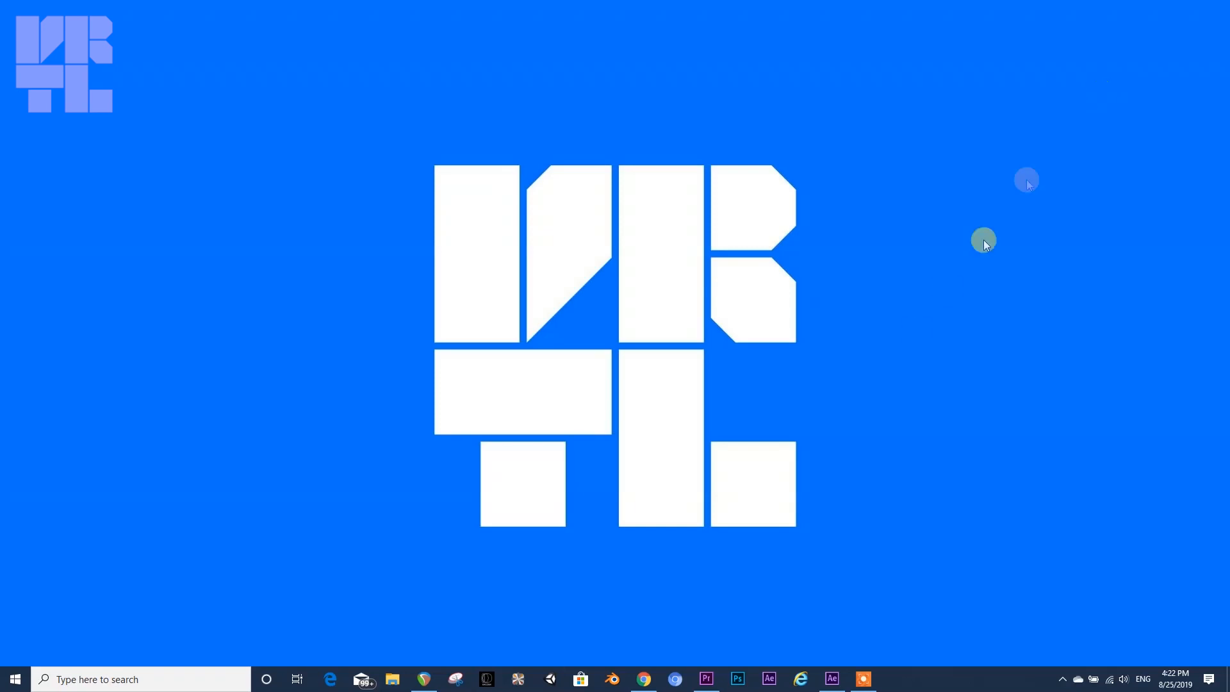
Return to REAPER, view the FB360 Spatialiser positioning of MUSIC track 12 and close its effects window.
{"action": "left_click", "coordinate": [424, 678]}
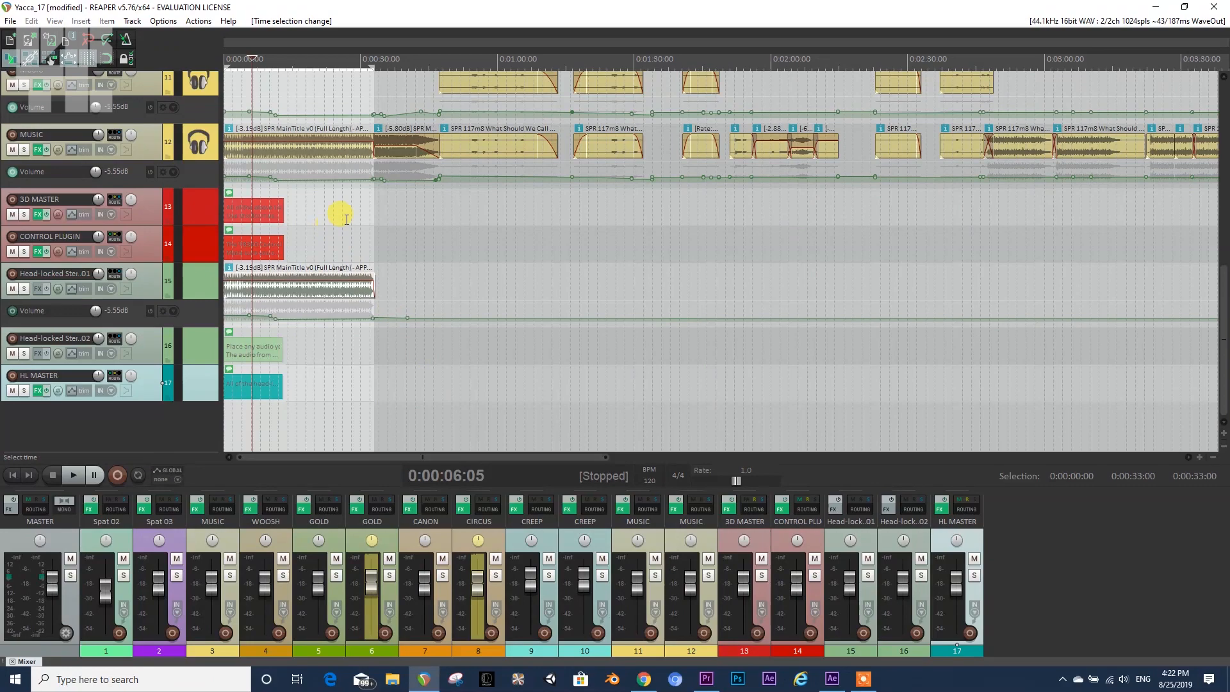
{"action": "left_click", "coordinate": [197, 149]}
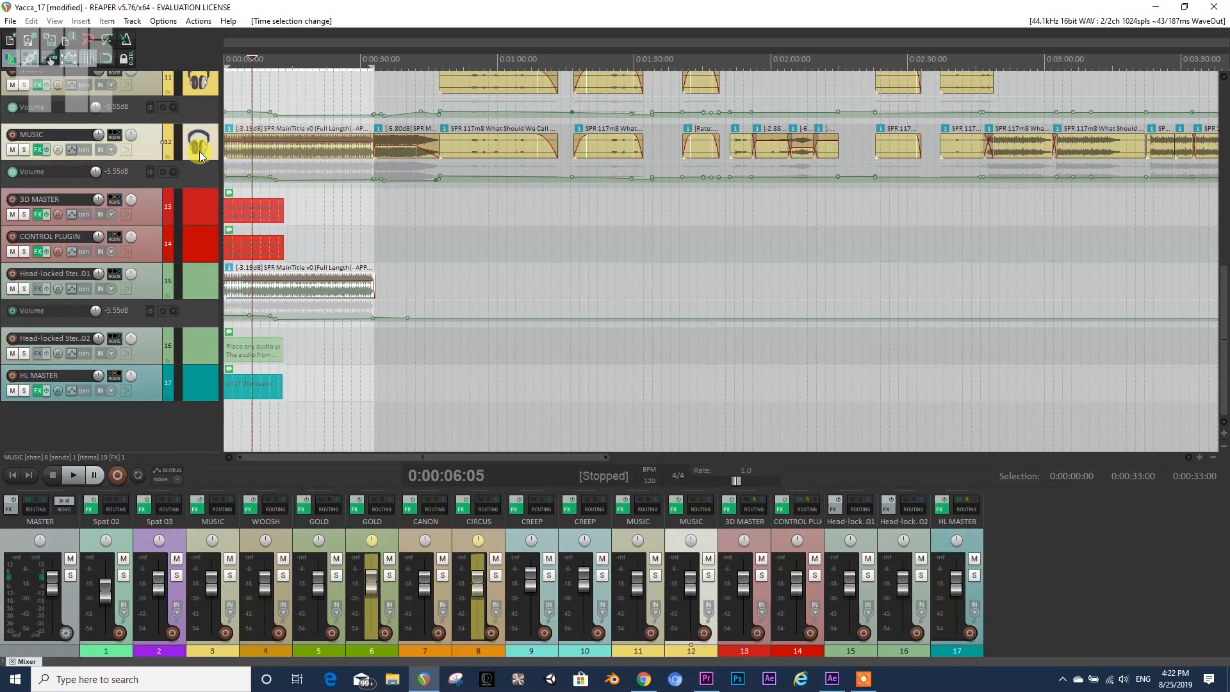
{"action": "left_click_drag", "start_coordinate": [1224, 339], "coordinate": [1223, 242]}
{"action": "left_click", "coordinate": [40, 387]}
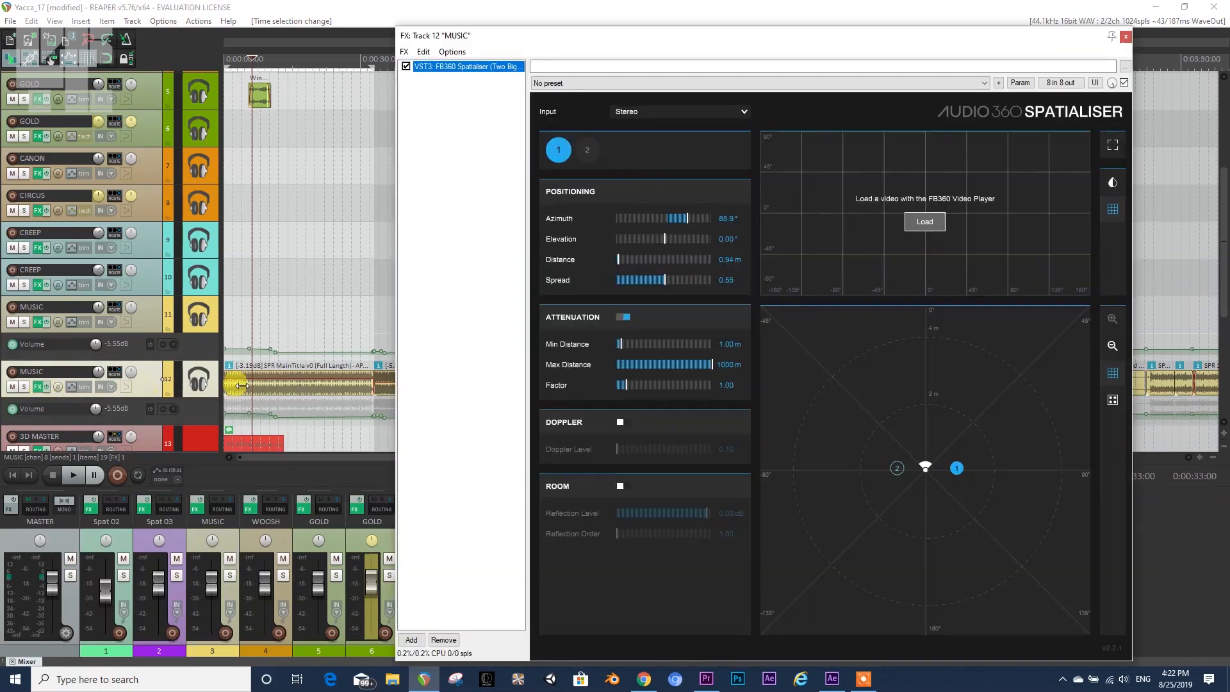
{"action": "left_click", "coordinate": [1125, 36]}
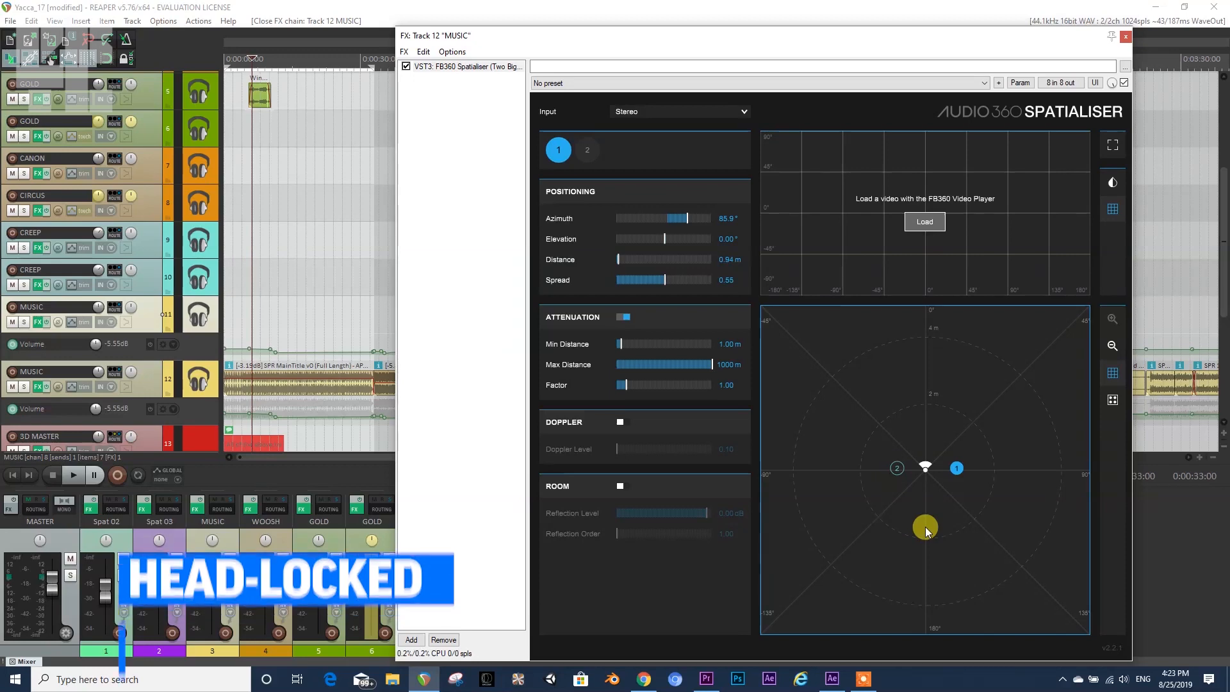
{"action": "left_click", "coordinate": [1125, 37]}
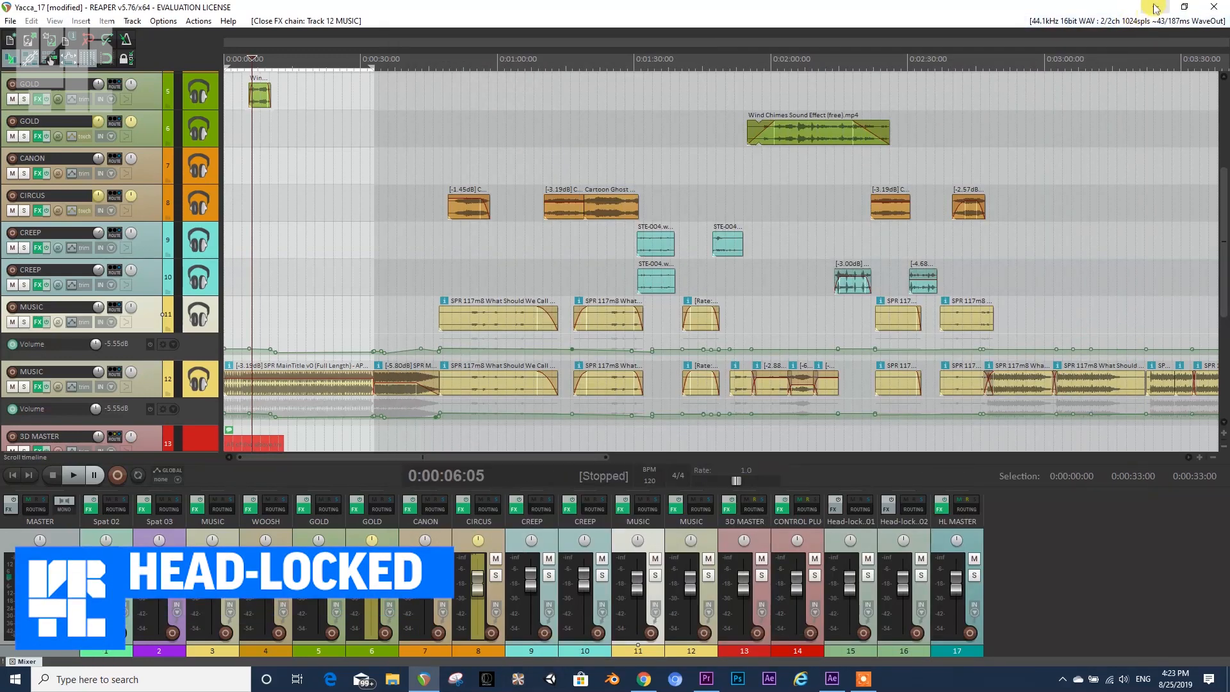